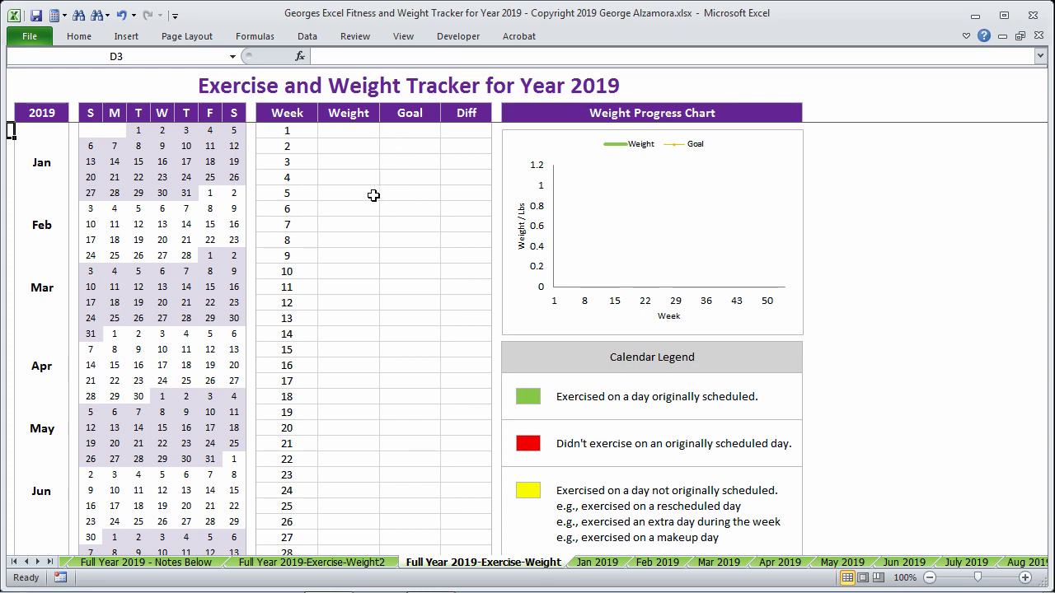
- Examine the yearly tracker's Weight and Goal columns and its month-by-month calendar from January through December
click(355, 115)
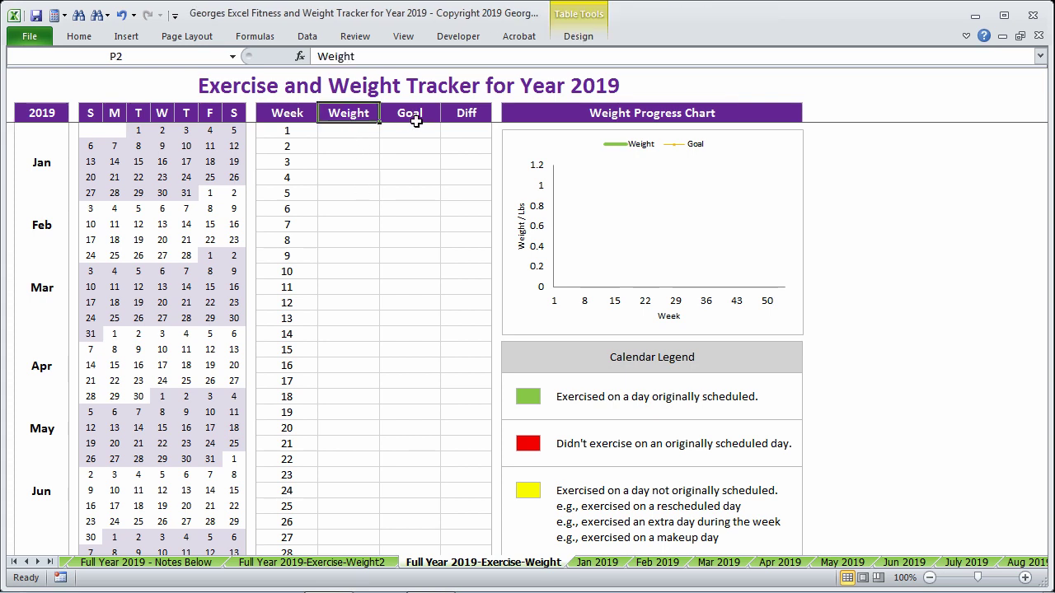
click(416, 114)
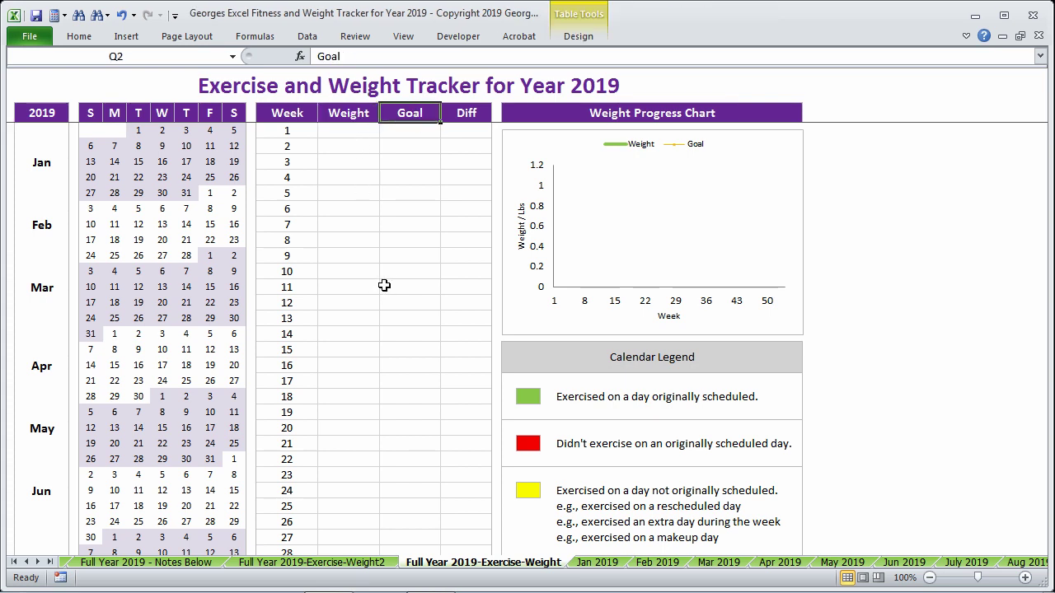
click(119, 131)
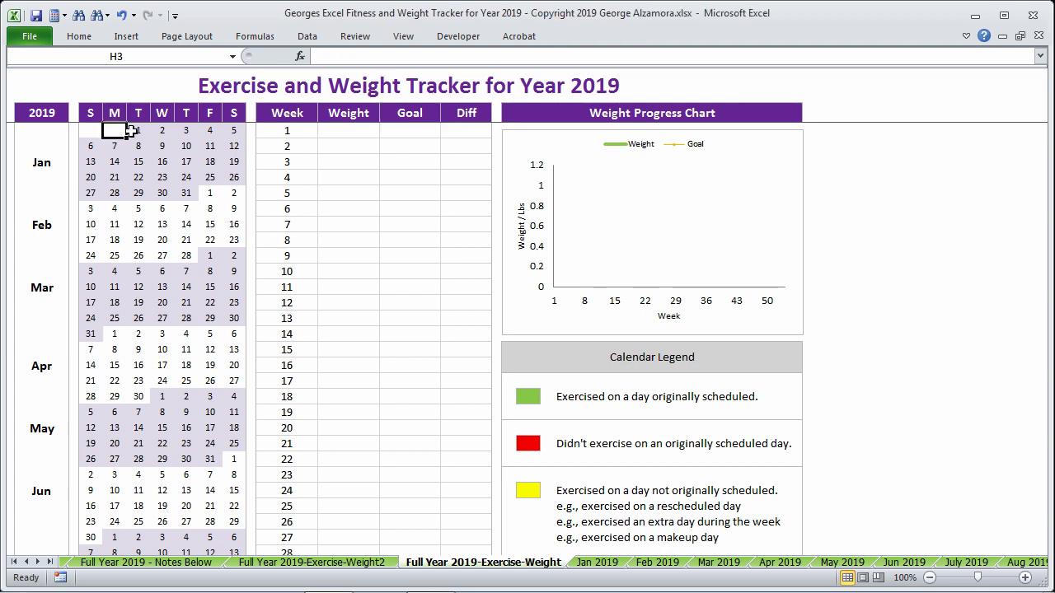
click(134, 131)
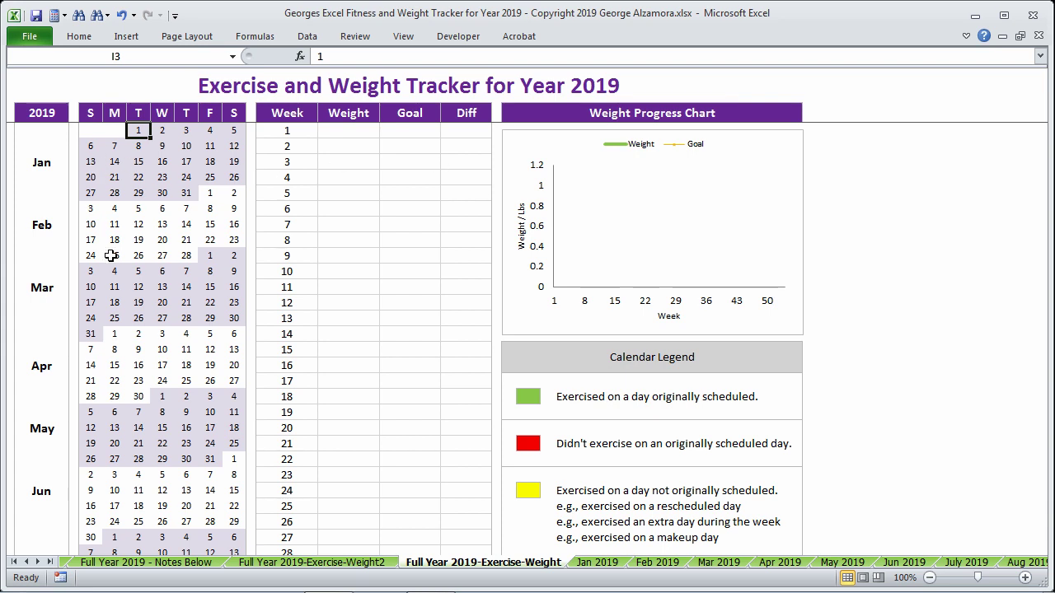
click(31, 162)
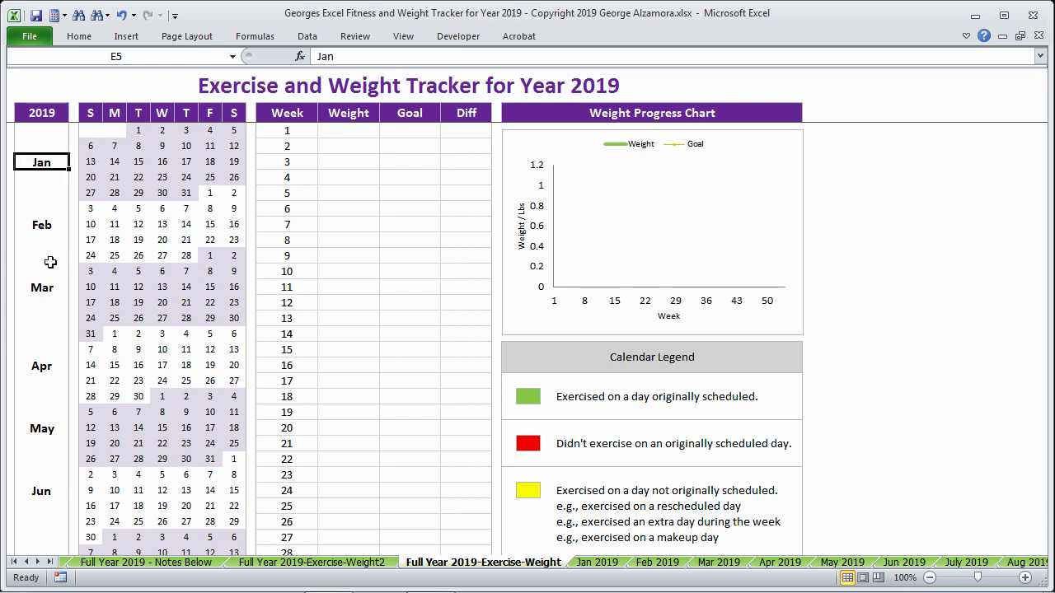
click(33, 230)
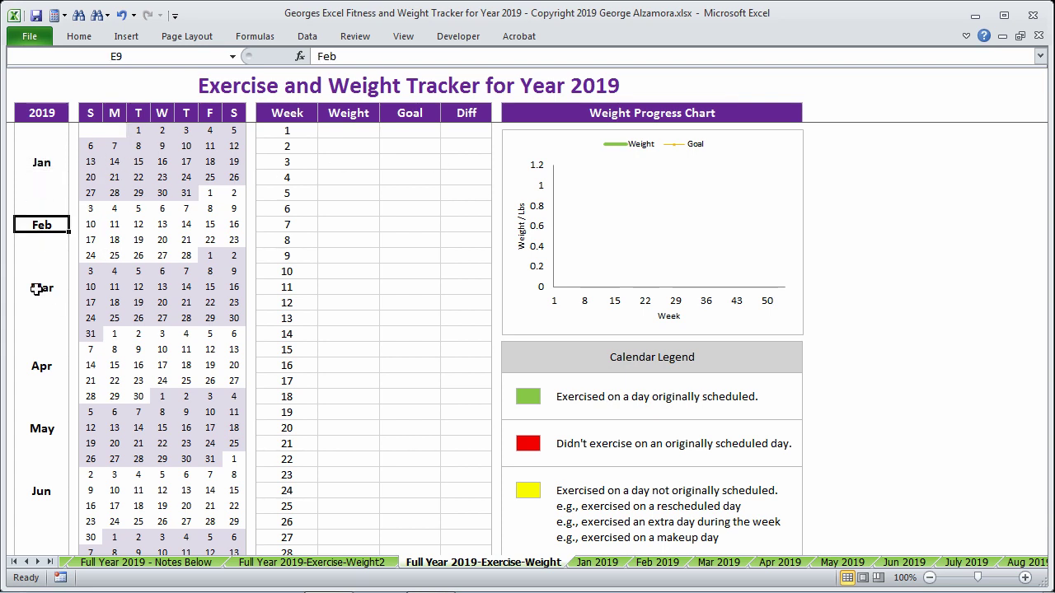
double_click(36, 289)
click(534, 355)
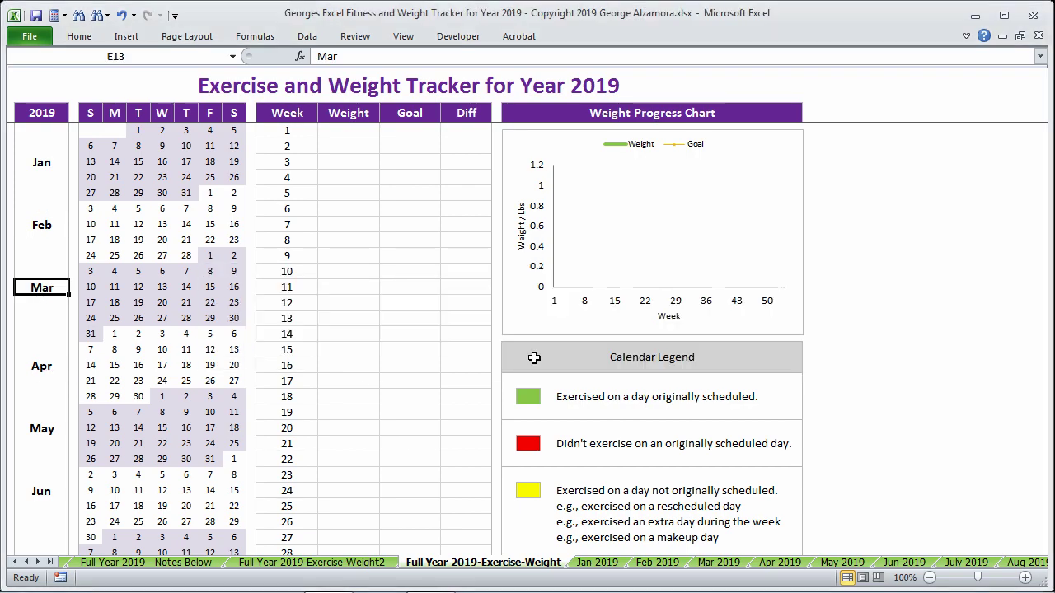
scroll(12, 352, down, 4)
scroll(12, 352, down, 8)
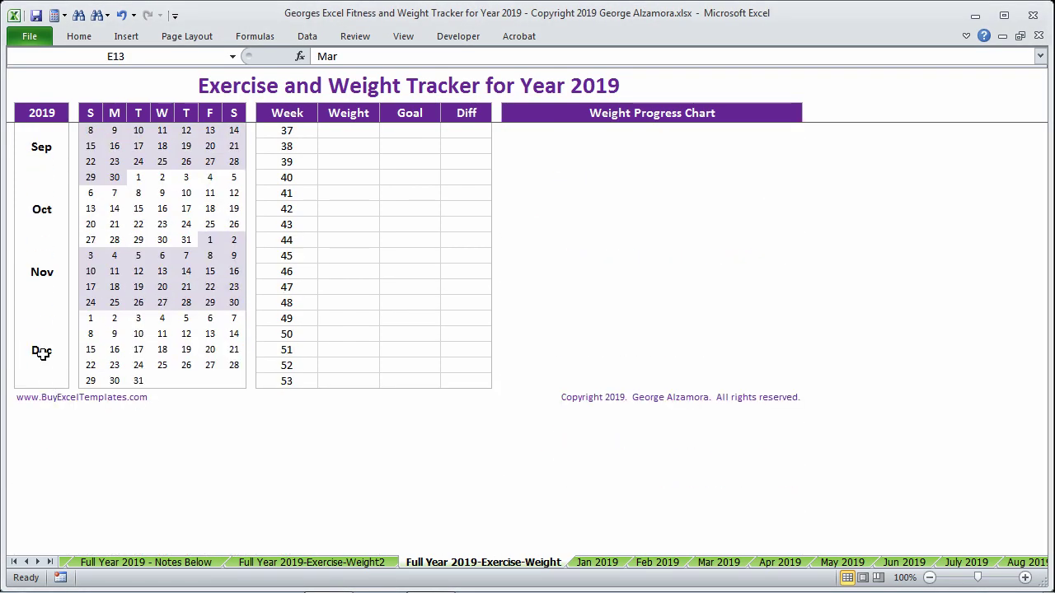
click(42, 353)
scroll(173, 424, up, 12)
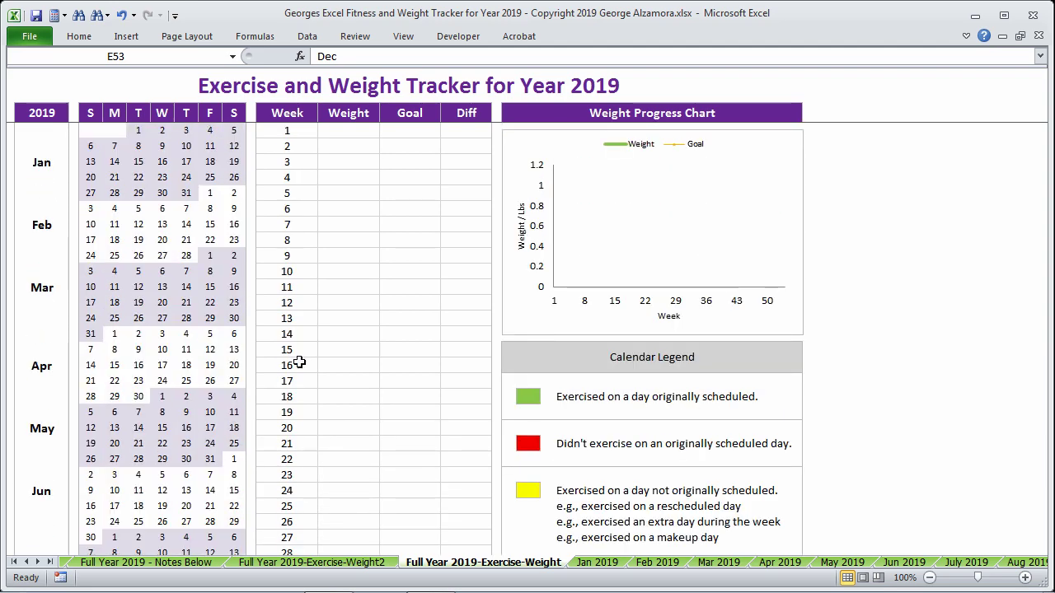
- Enter 140 as the goal weight for week 1 in the Goal column
click(412, 147)
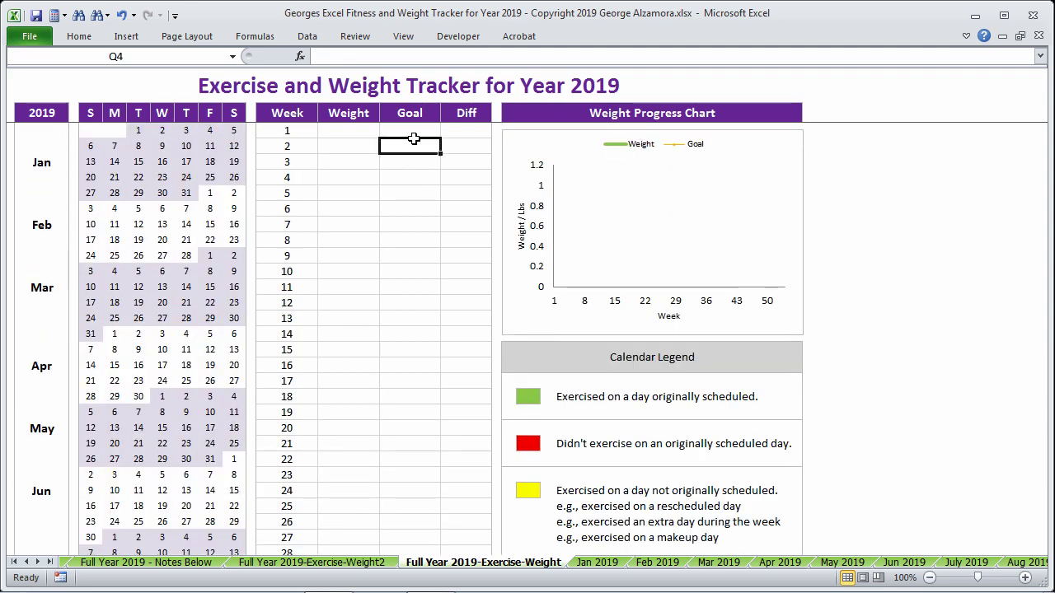
key(Up)
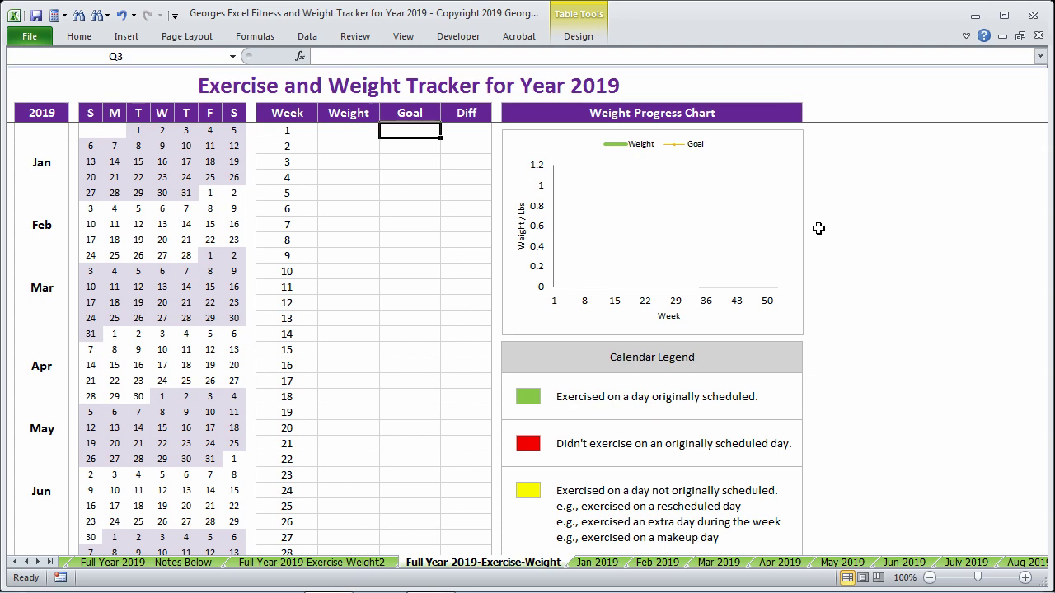
text(140)
key(Return)
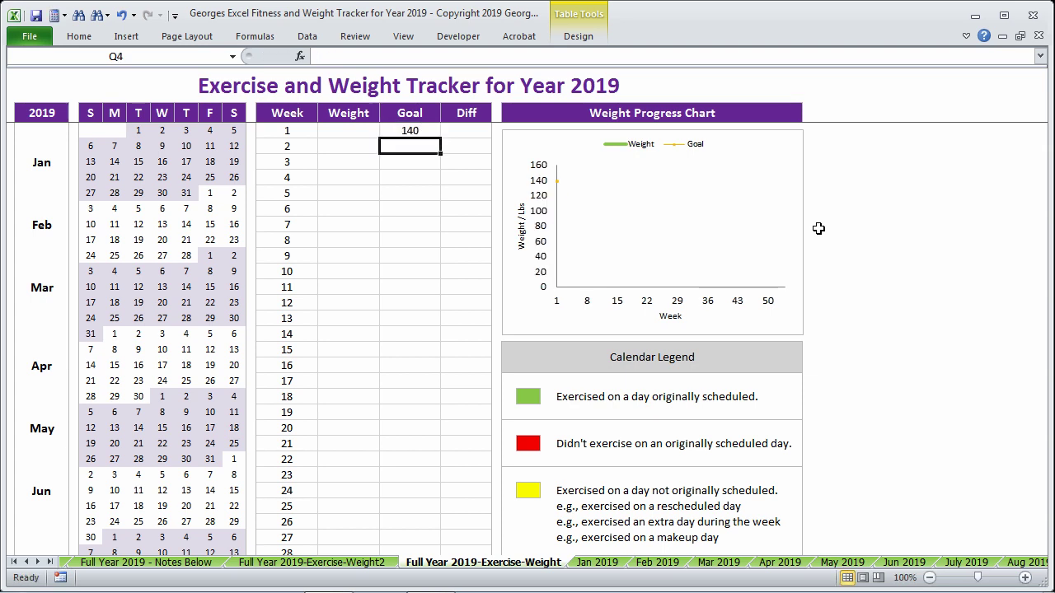
- Copy the week 1 goal and paste it as values down the whole Goal column through week 53
click(419, 133)
right_click(419, 133)
click(481, 159)
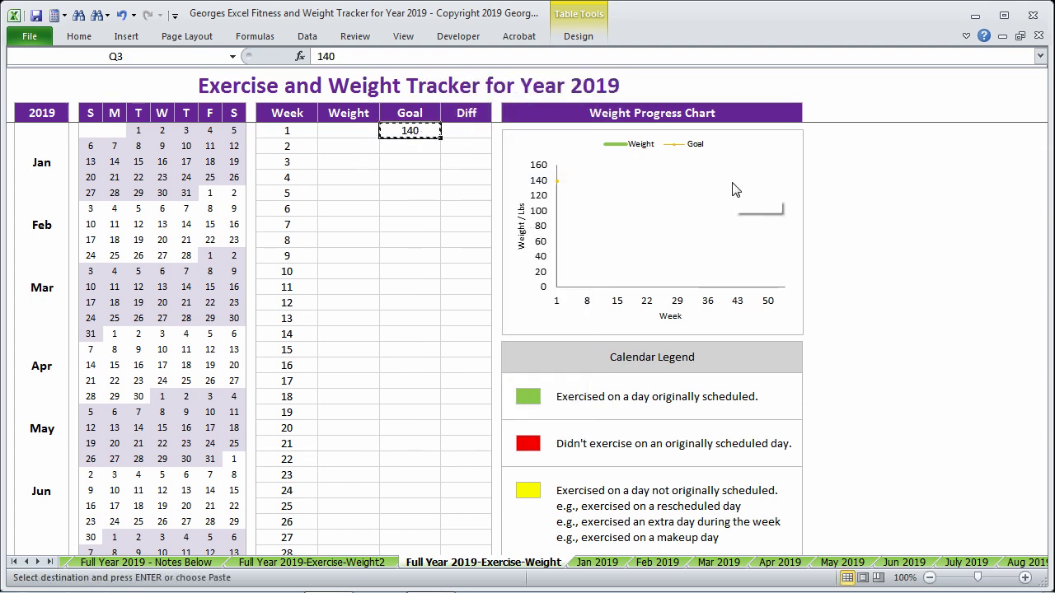
key(ctrl+shift+Down)
scroll(429, 203, down, 3)
right_click(411, 168)
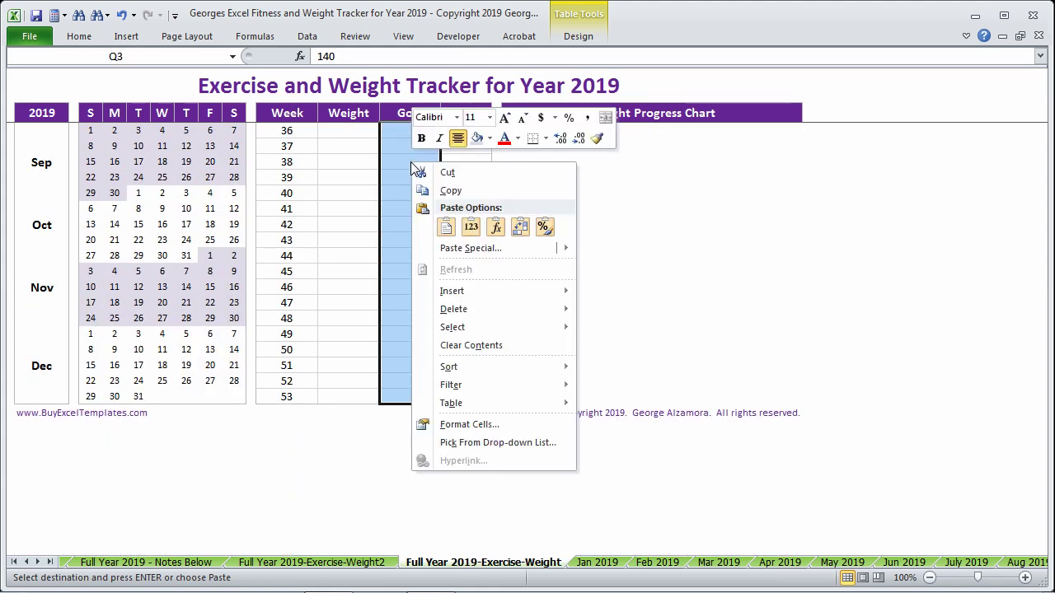
click(470, 228)
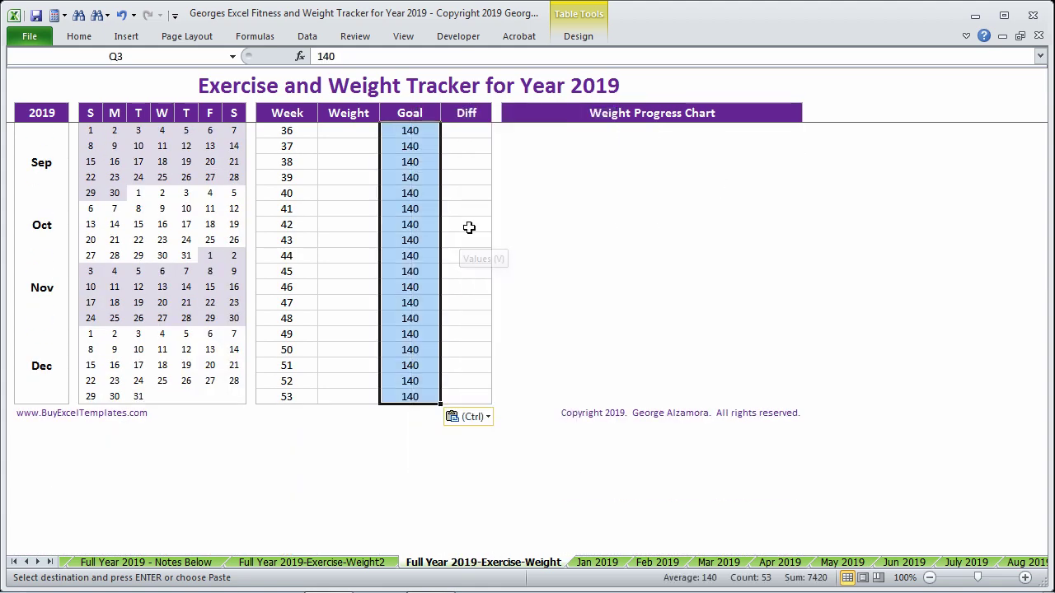
scroll(461, 247, up, 12)
key(Escape)
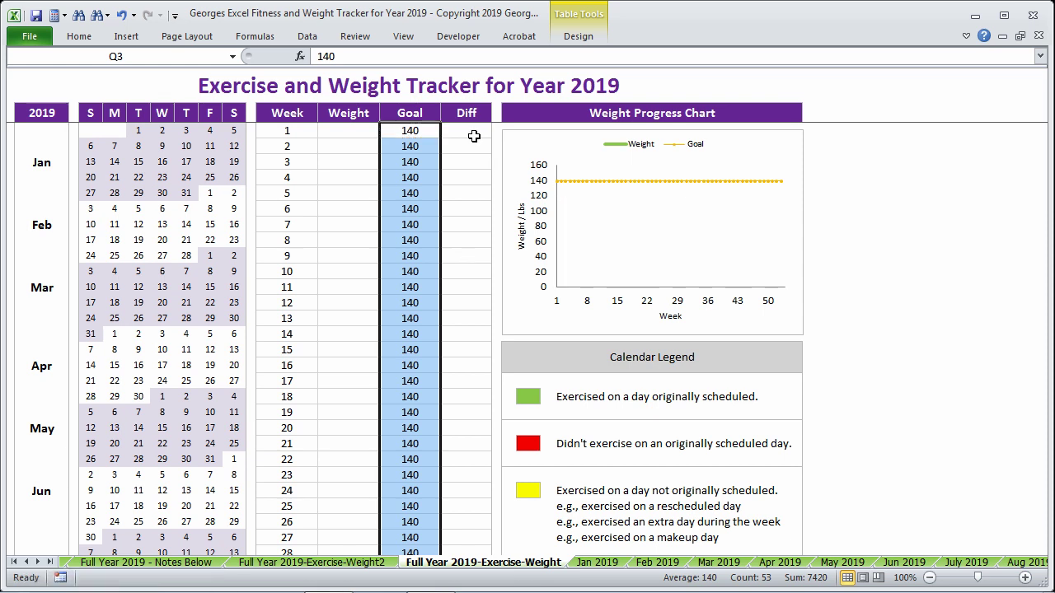
click(473, 132)
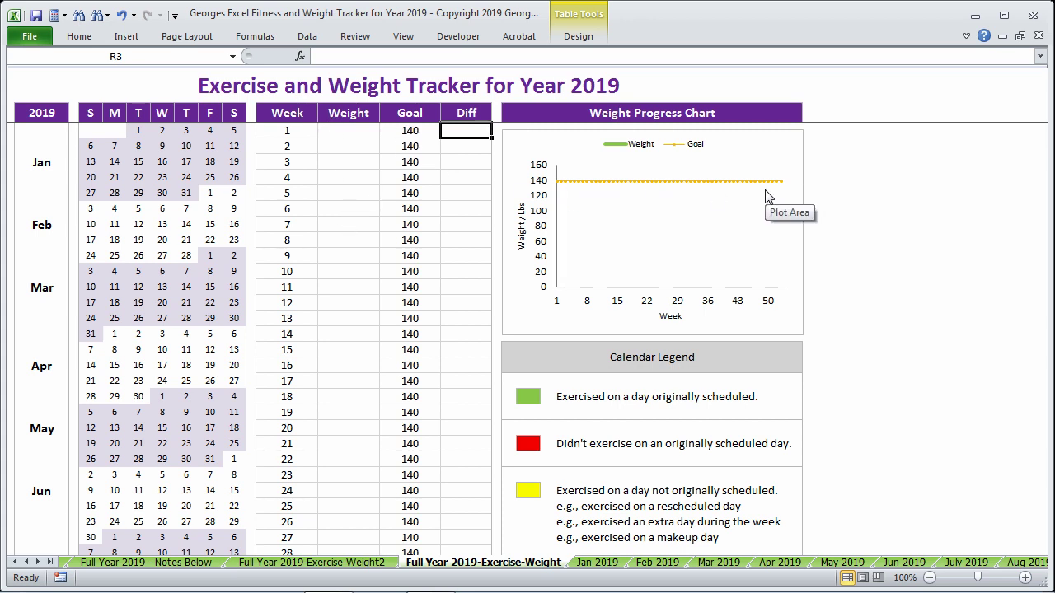
click(401, 134)
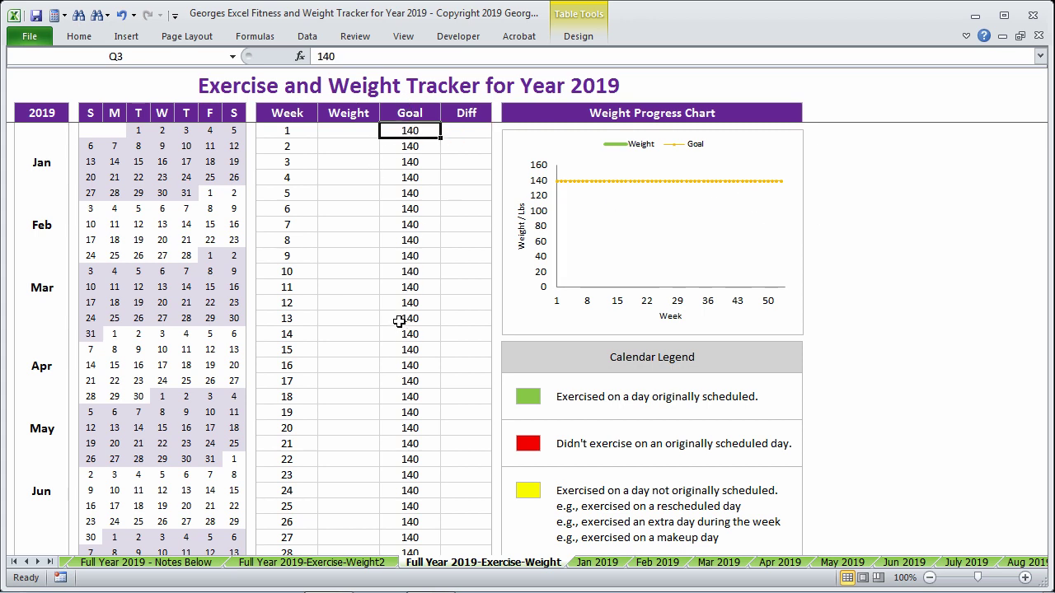
key(Home)
key(Right)
key(Right)
key(Right)
key(Right)
- Review the January, February and March 2019 fitness calendars, including the workout scheduled for Wednesday, January 2
click(598, 562)
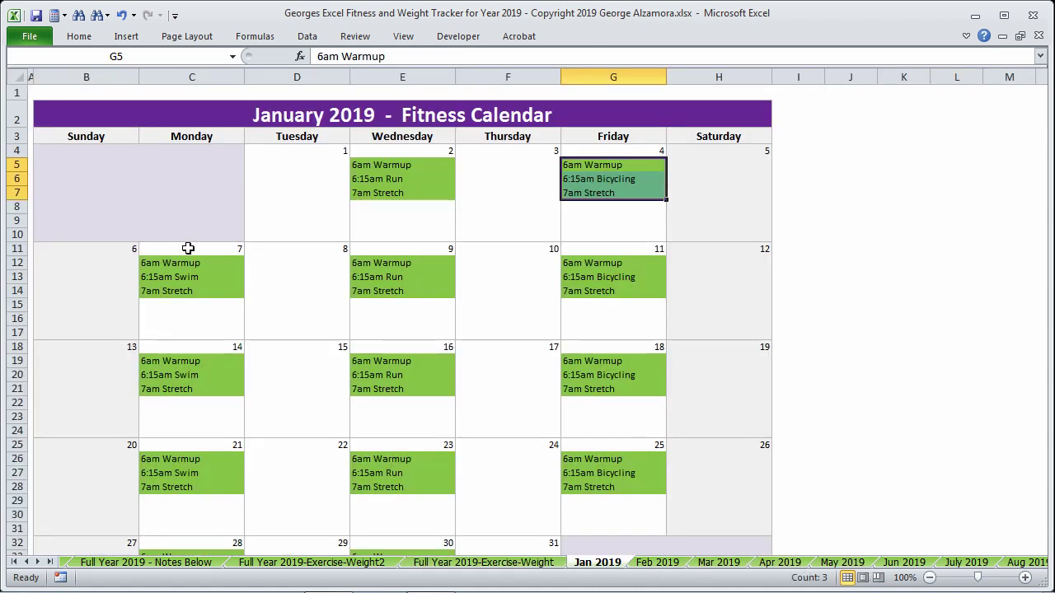
click(61, 136)
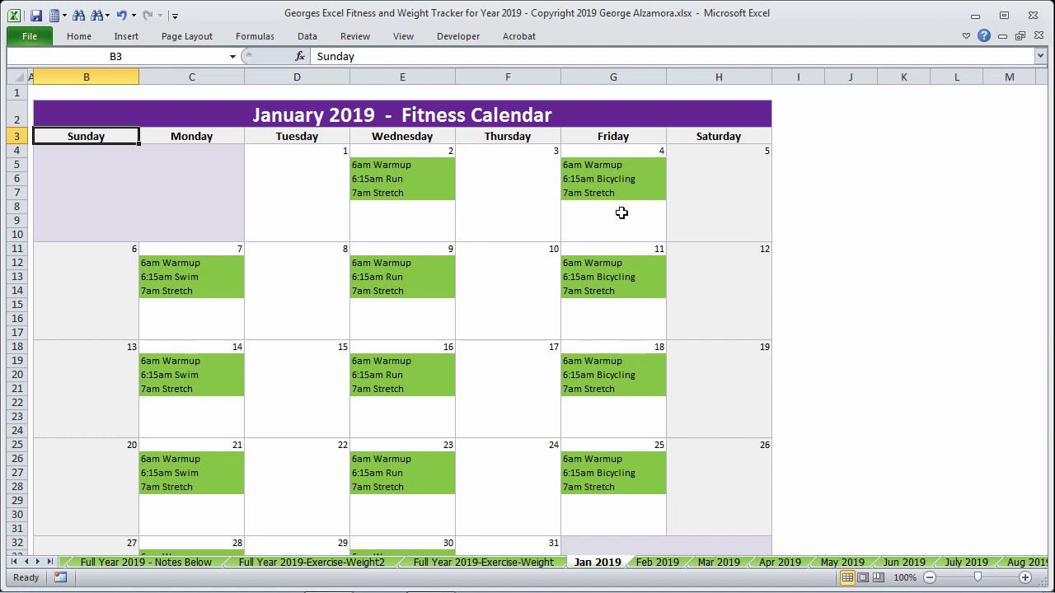
click(651, 567)
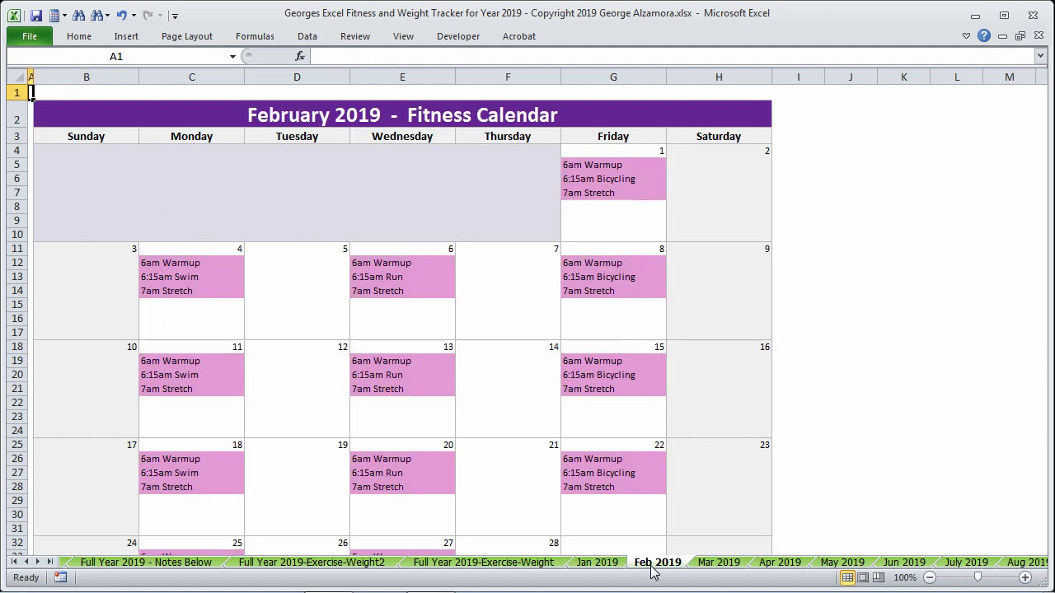
click(715, 567)
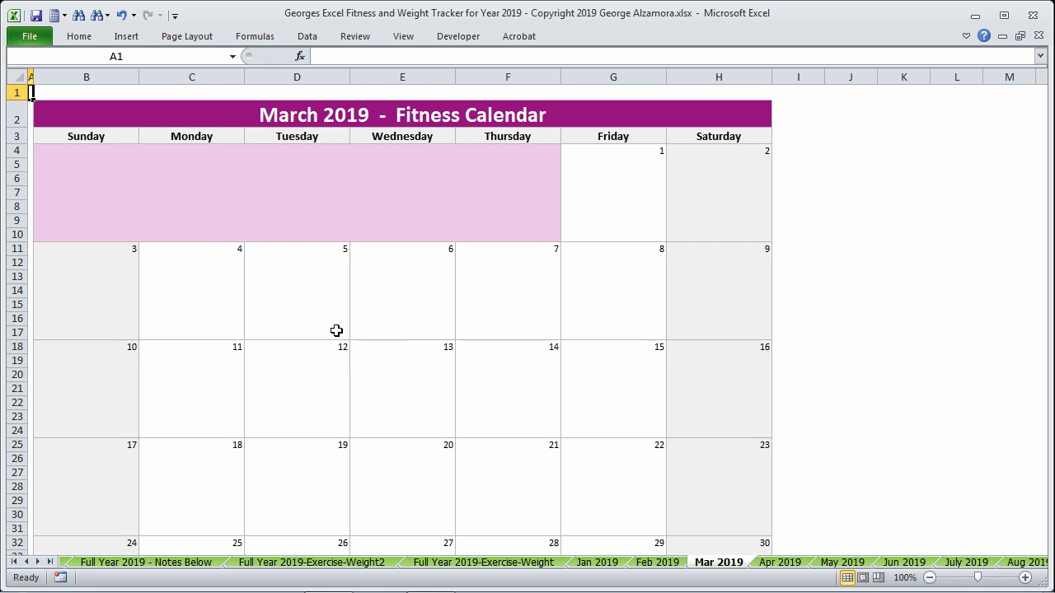
click(598, 563)
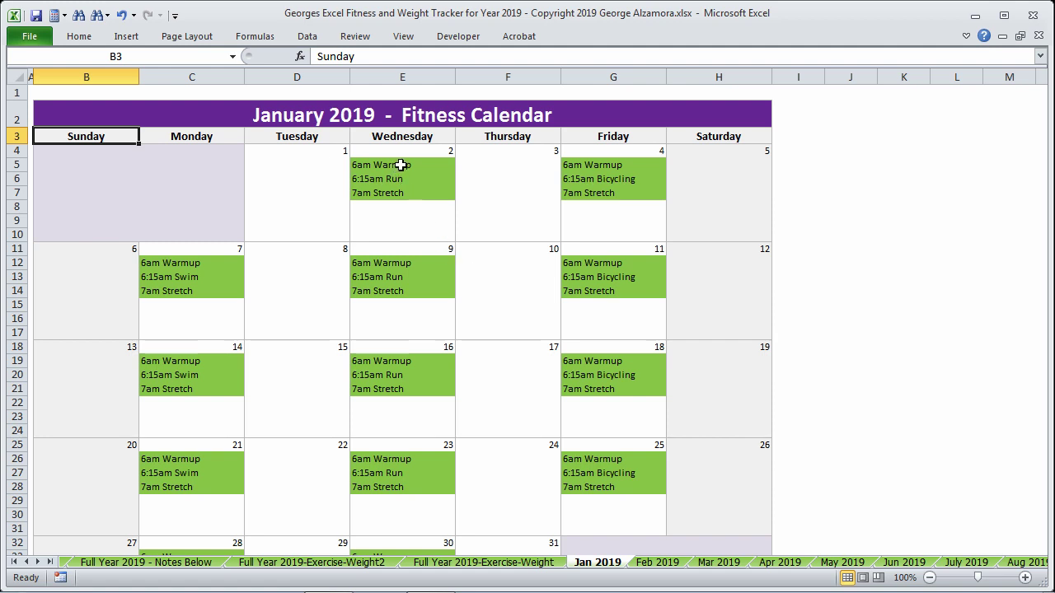
drag(402, 163, 411, 193)
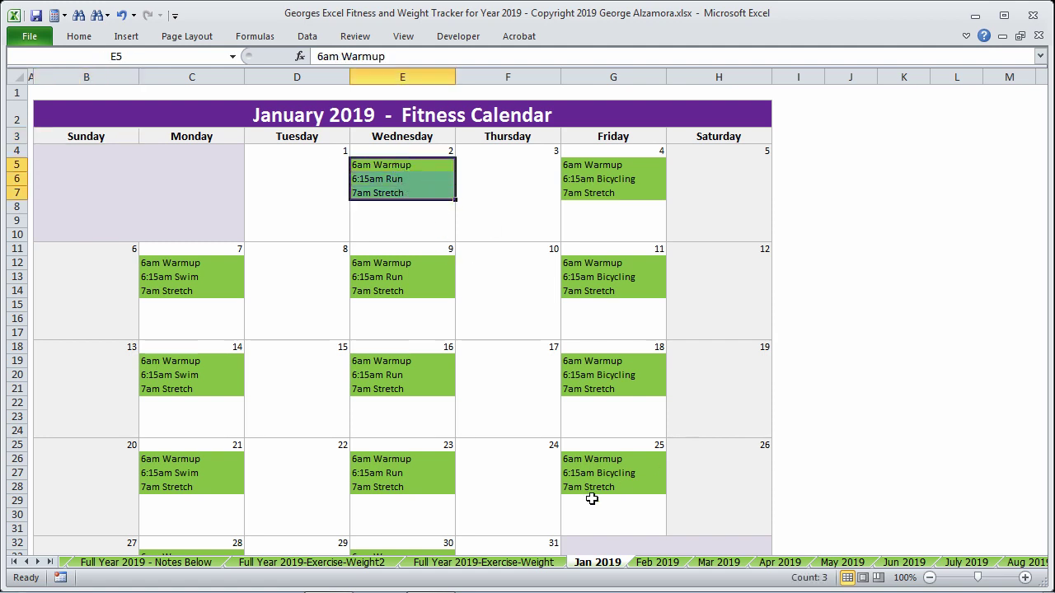
- Fill January 2 in the Full Year 2019-Exercise-Weight sheet's calendar with standard light green
click(482, 563)
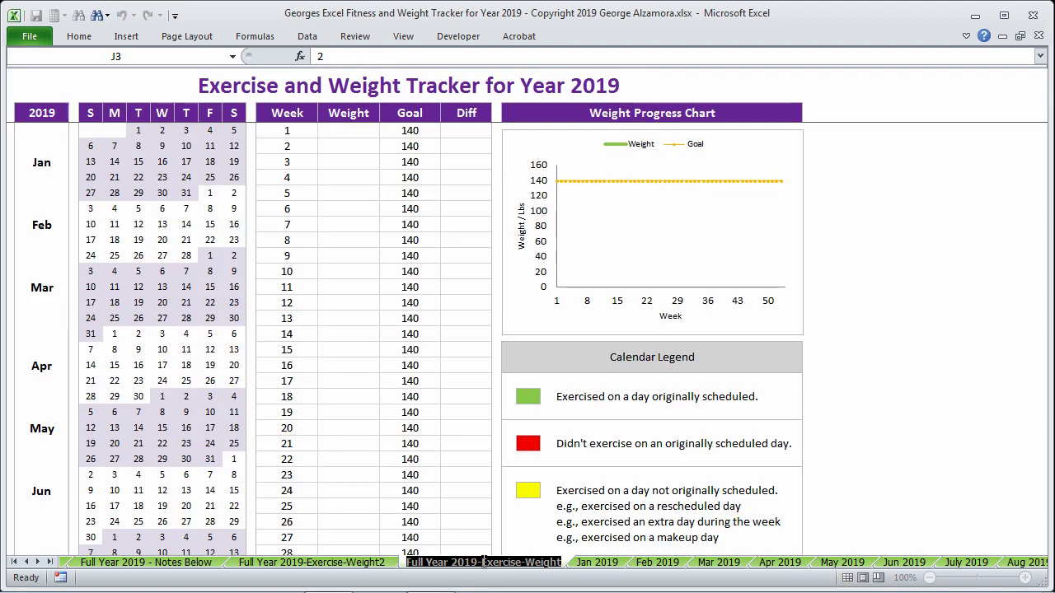
click(162, 130)
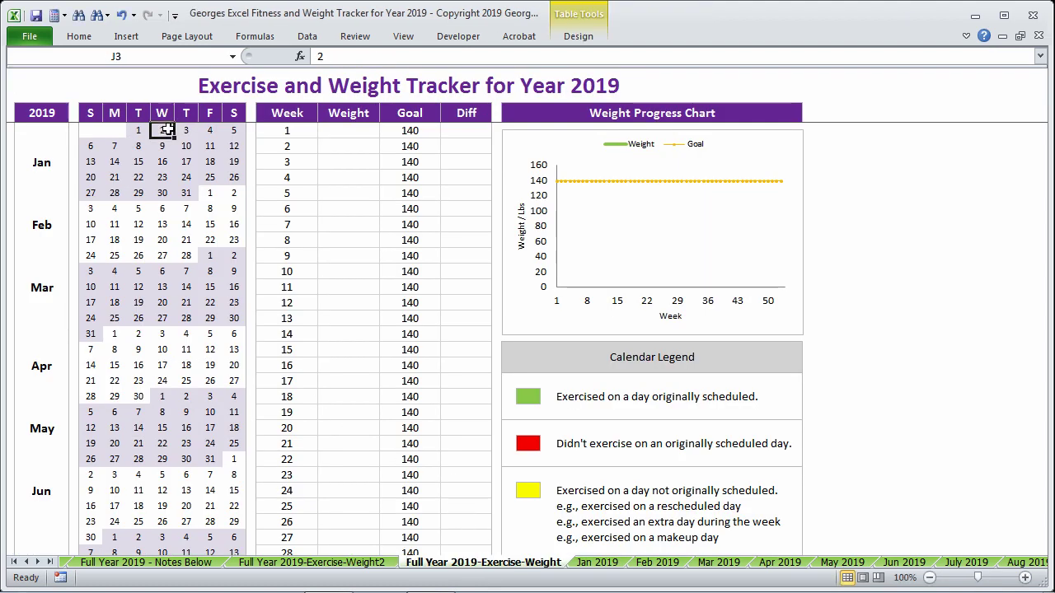
double_click(79, 36)
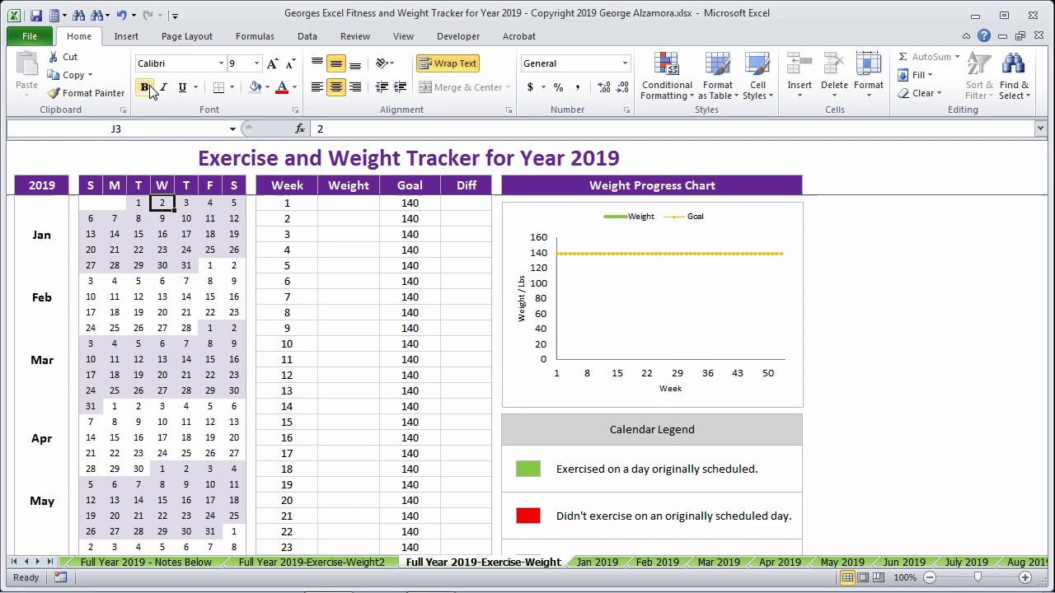
click(266, 87)
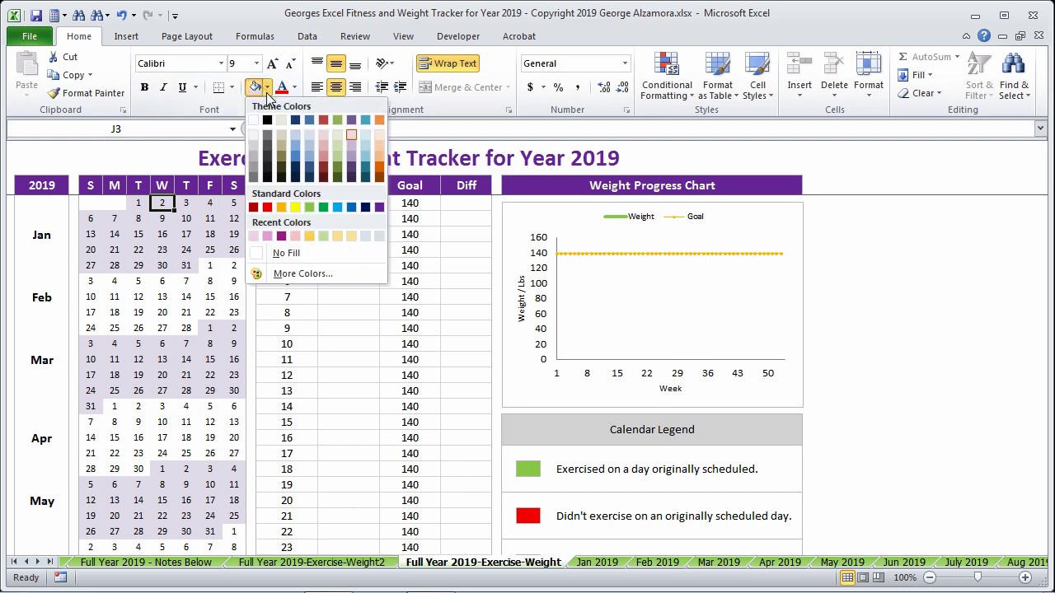
click(310, 207)
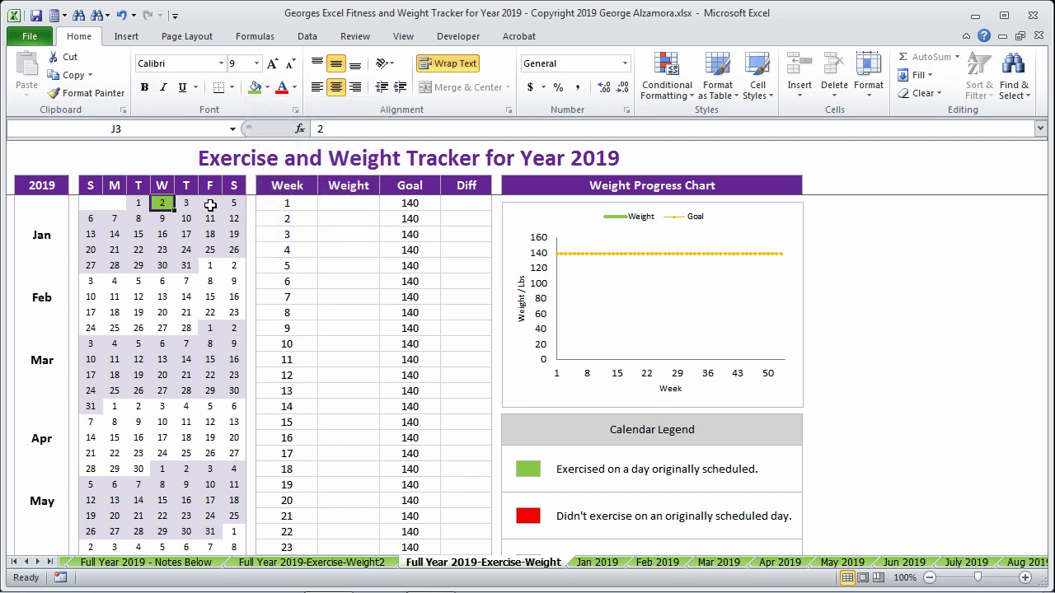
- Check the Friday, January 4 workout on the Jan 2019 sheet and fill January 4 light green in the yearly tracker
click(211, 203)
click(593, 562)
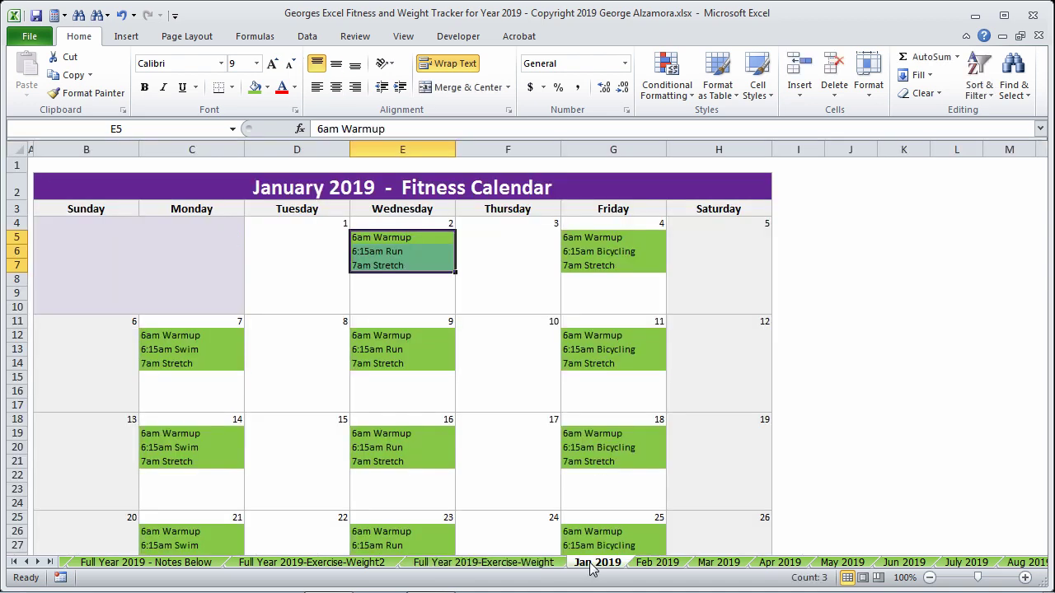
drag(625, 237, 617, 261)
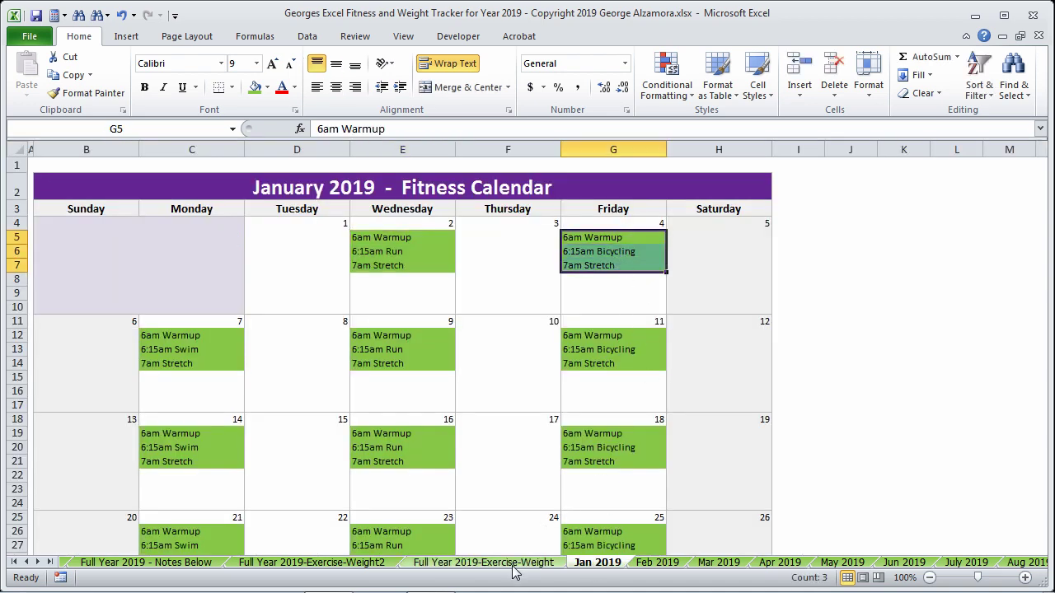
click(486, 562)
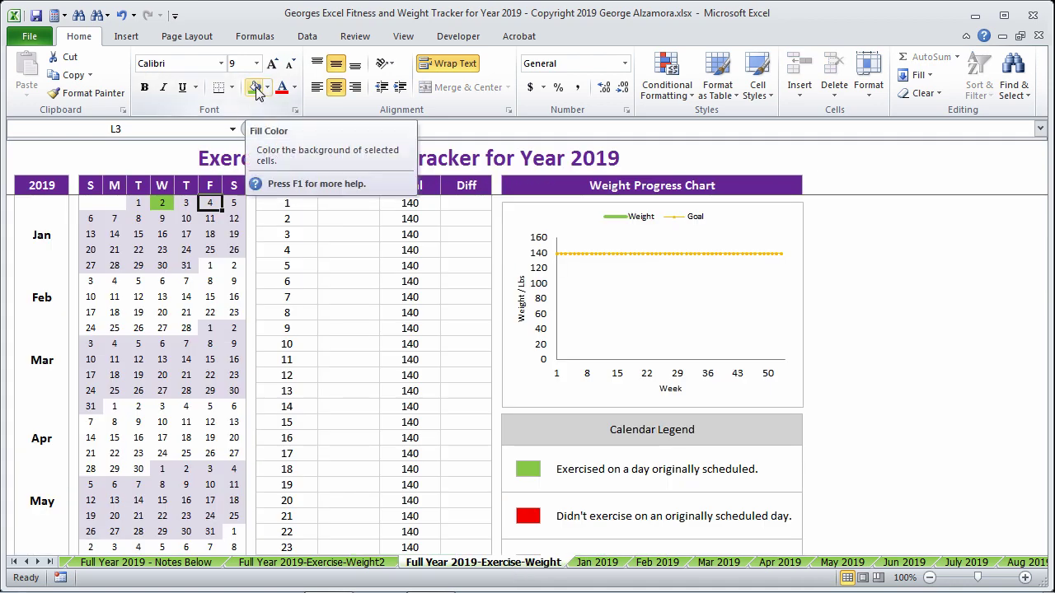
click(255, 87)
- Examine the Calendar Legend's green and red swatches for exercised and missed scheduled days
click(532, 472)
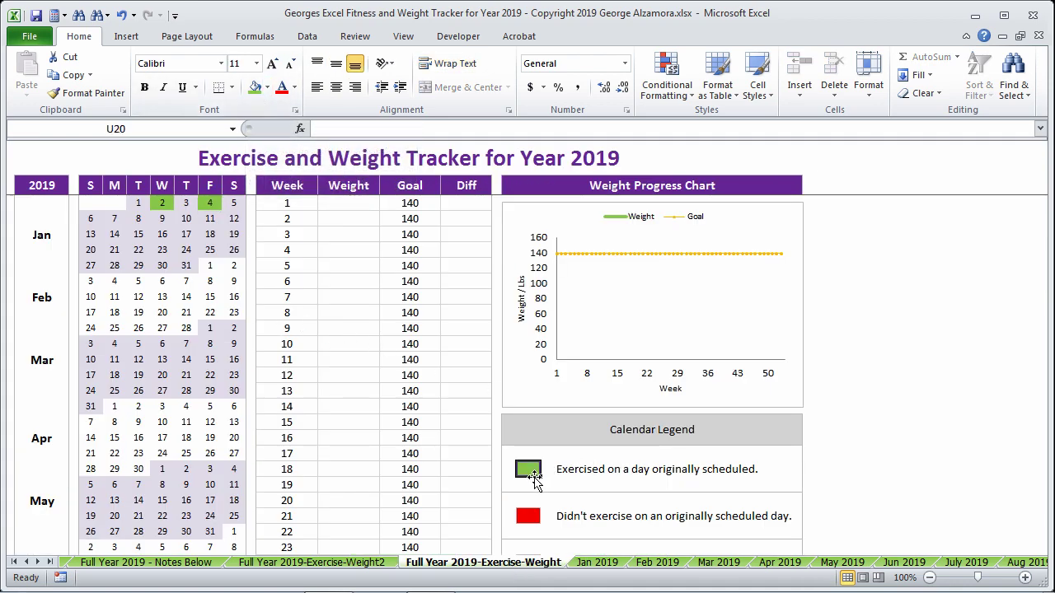
scroll(531, 473, down, 2)
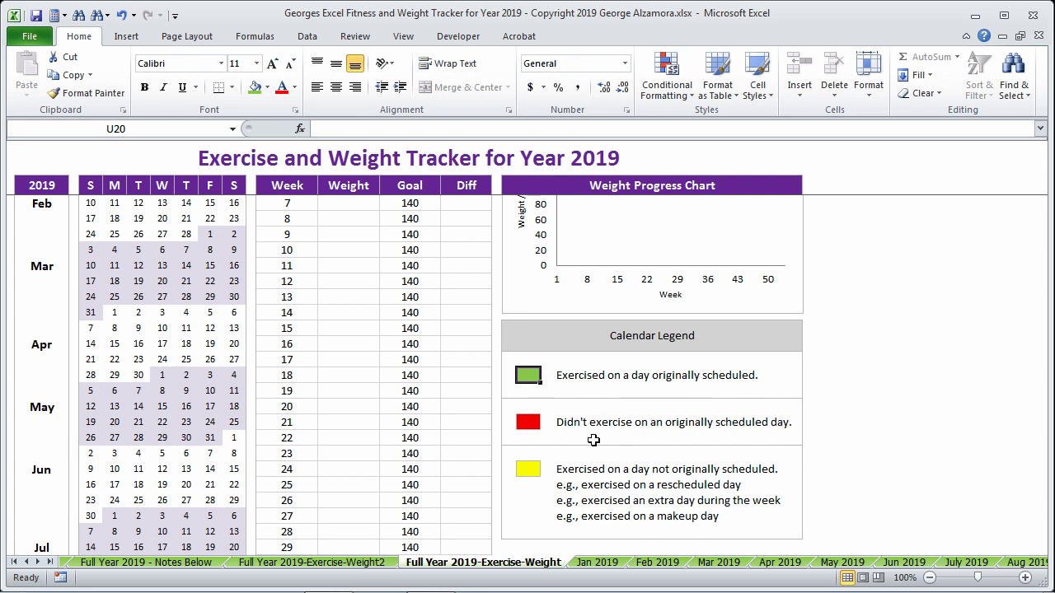
click(522, 427)
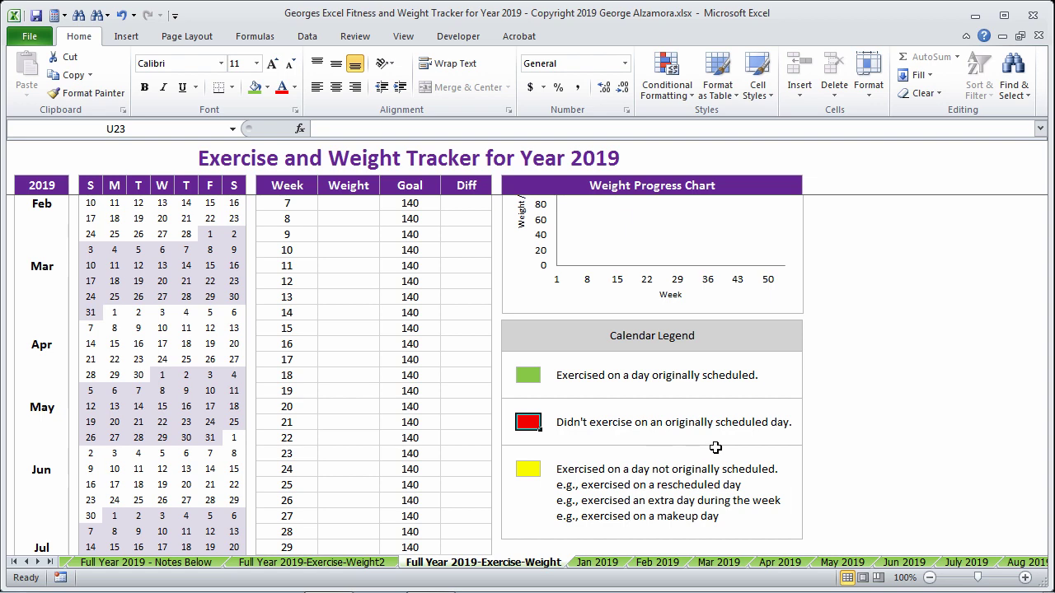
- Examine the Calendar Legend's yellow swatch and its examples of exercise on days not originally scheduled
click(527, 473)
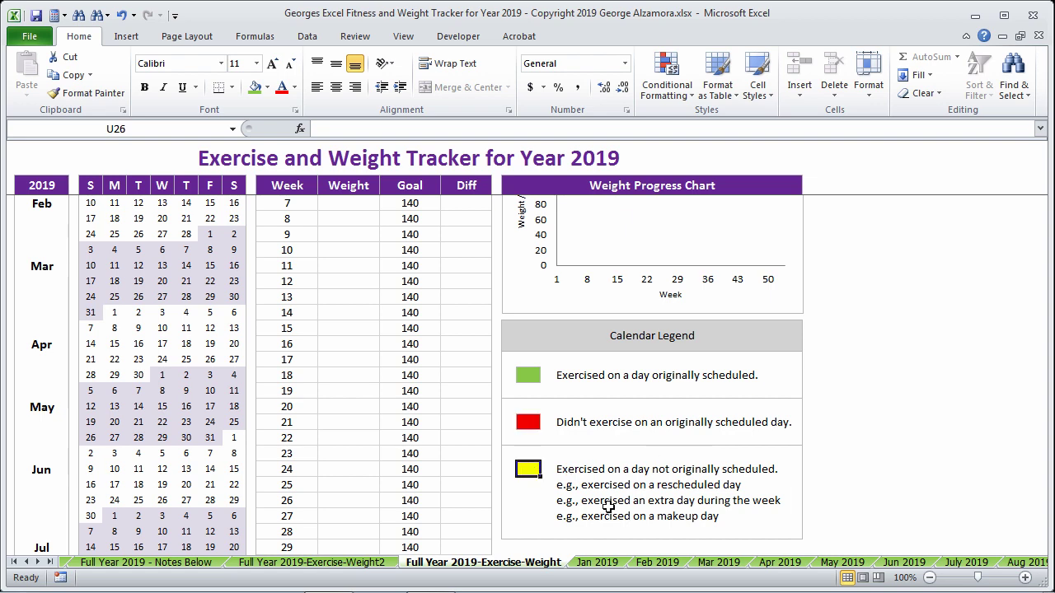
scroll(601, 498, down, 1)
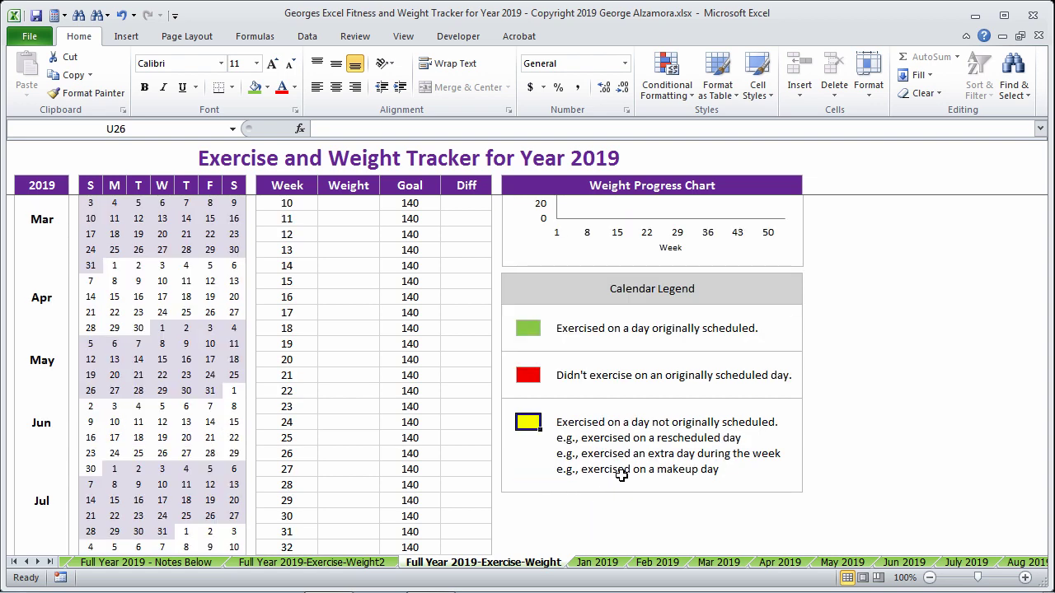
scroll(659, 461, up, 3)
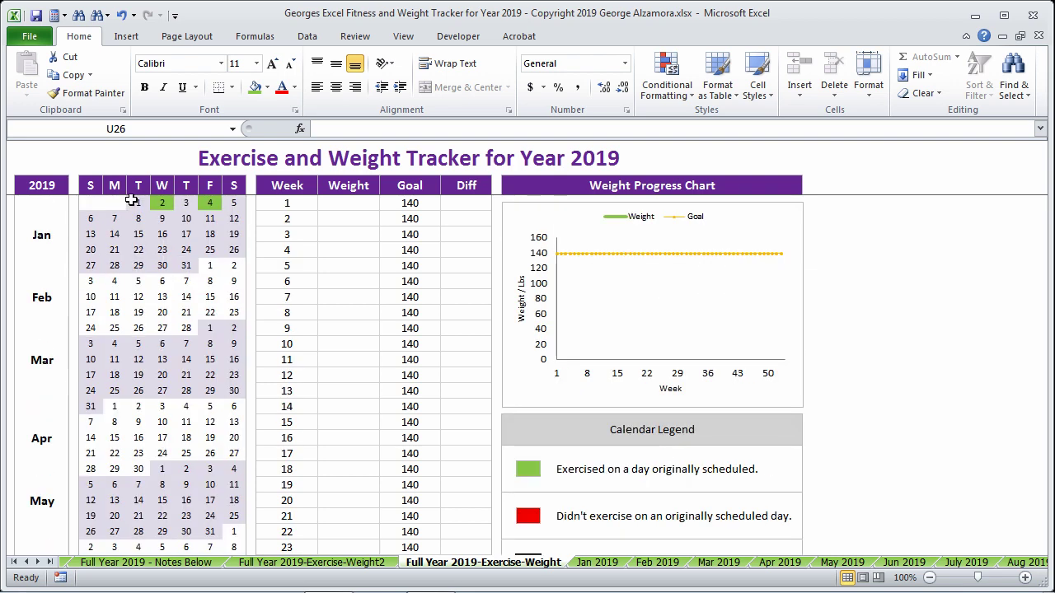
- Record a weight of 160 for week 1 and check that week's goal
click(355, 202)
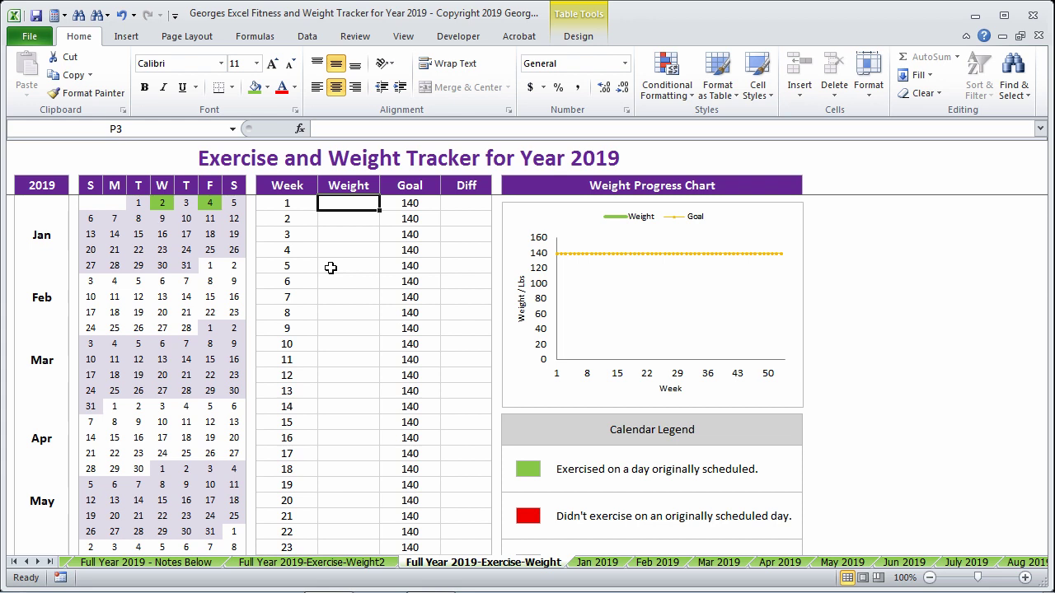
text(160)
key(Return)
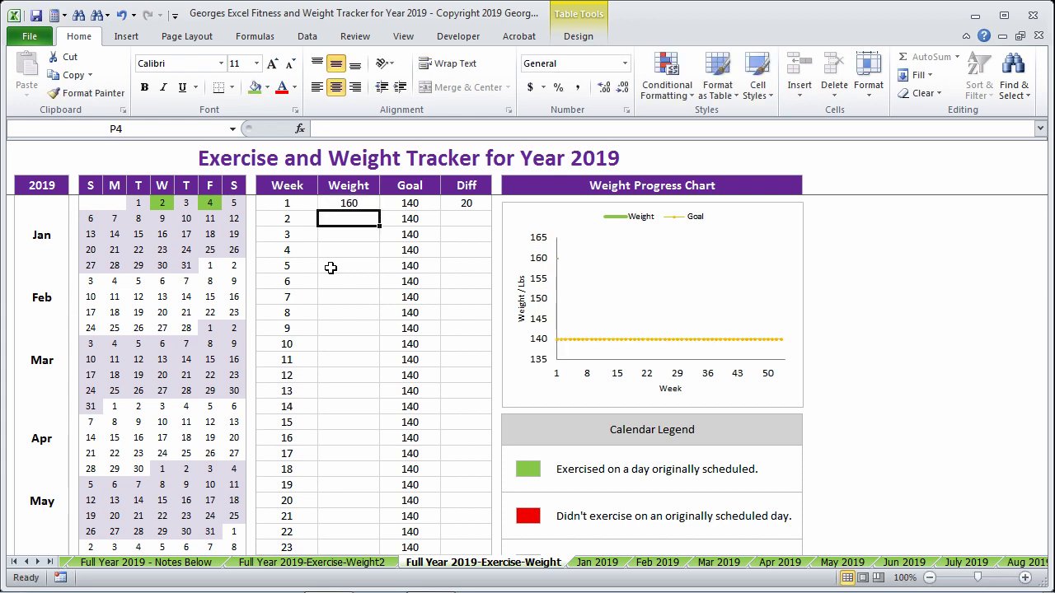
click(404, 190)
click(394, 207)
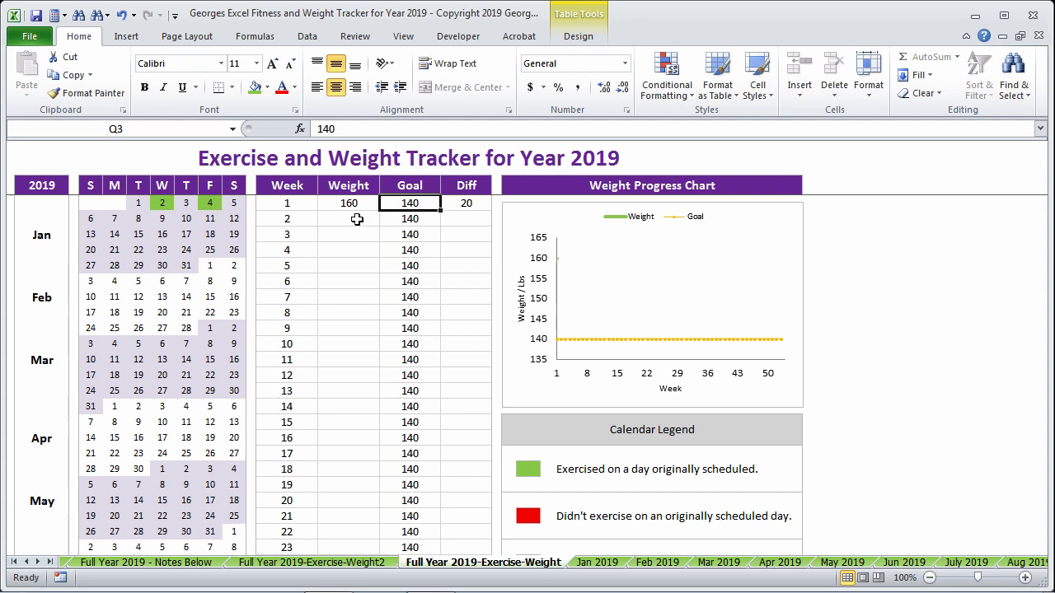
- Fill the Mondays January 7, 14, 21 and 28 light green in the yearly calendar
click(114, 218)
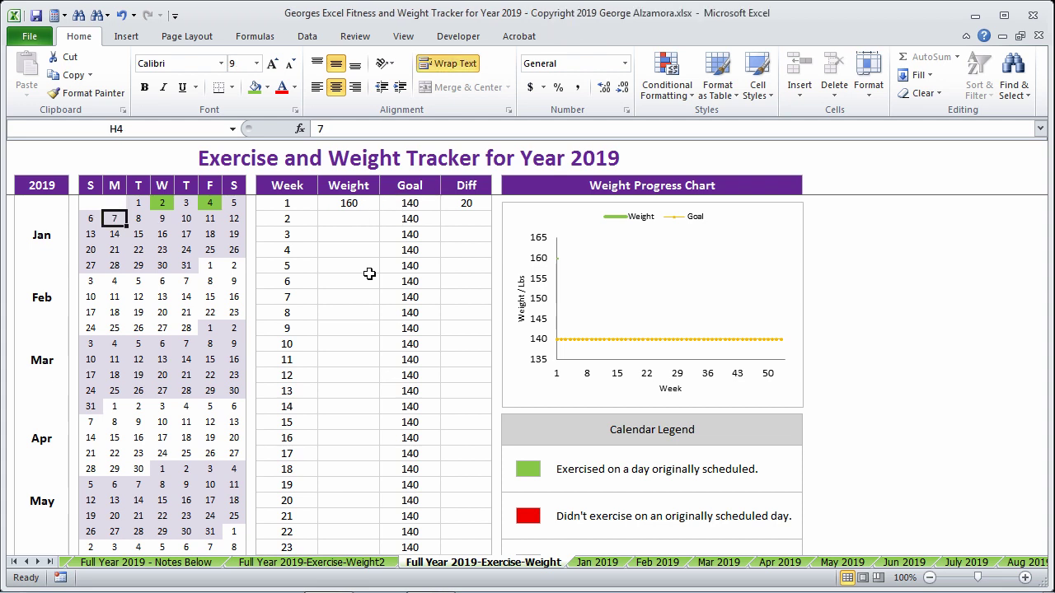
key(shift+Down)
key(shift+Down)
key(shift+Down)
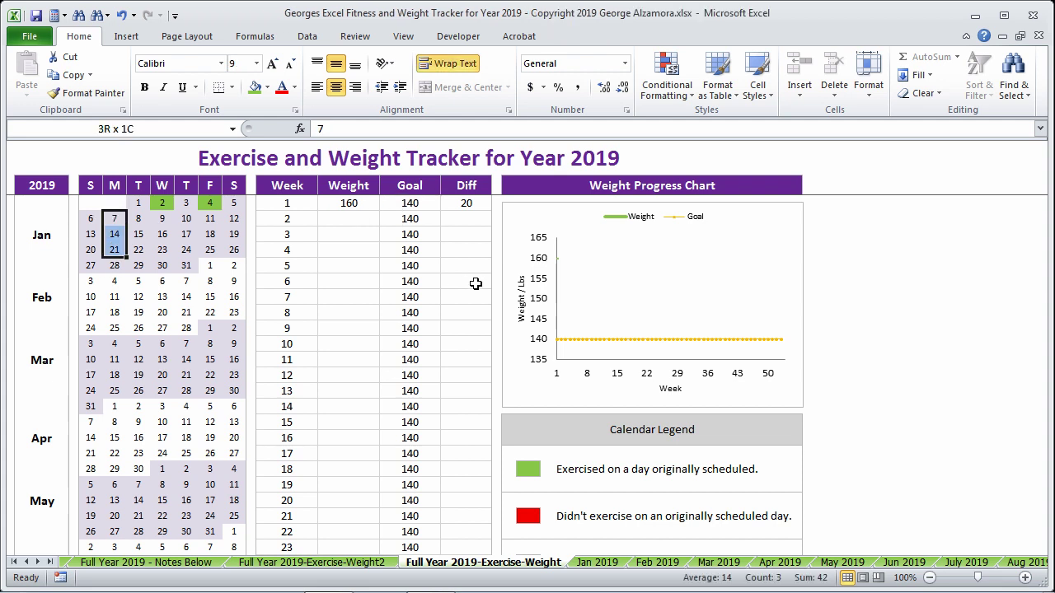
click(254, 87)
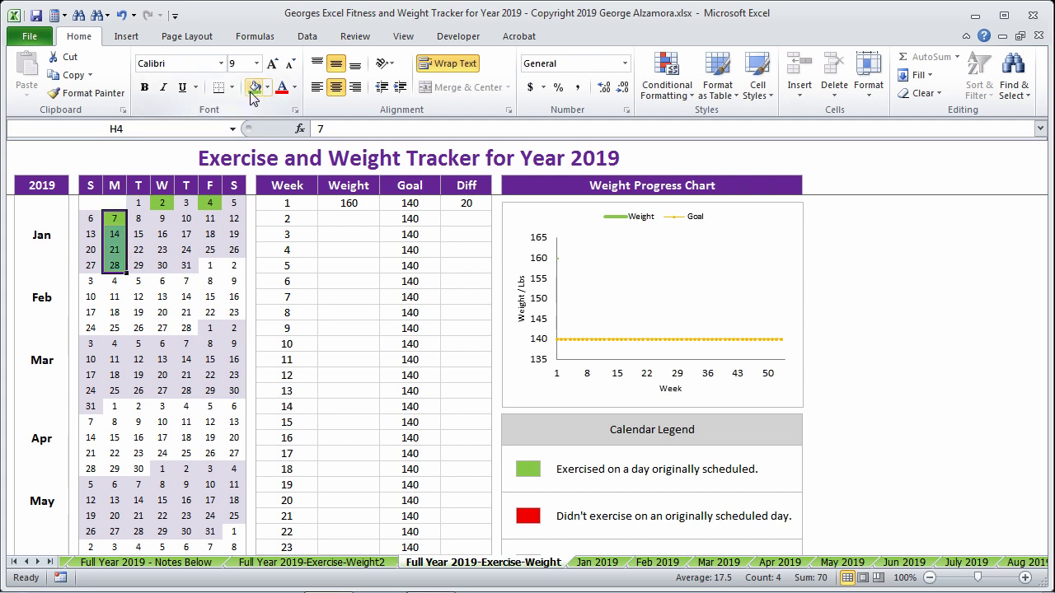
- Fill the Wednesdays January 9, 16, 23 and 30 with the same light green
key(Right)
key(Right)
key(shift+Down)
key(shift+Down)
key(shift+Down)
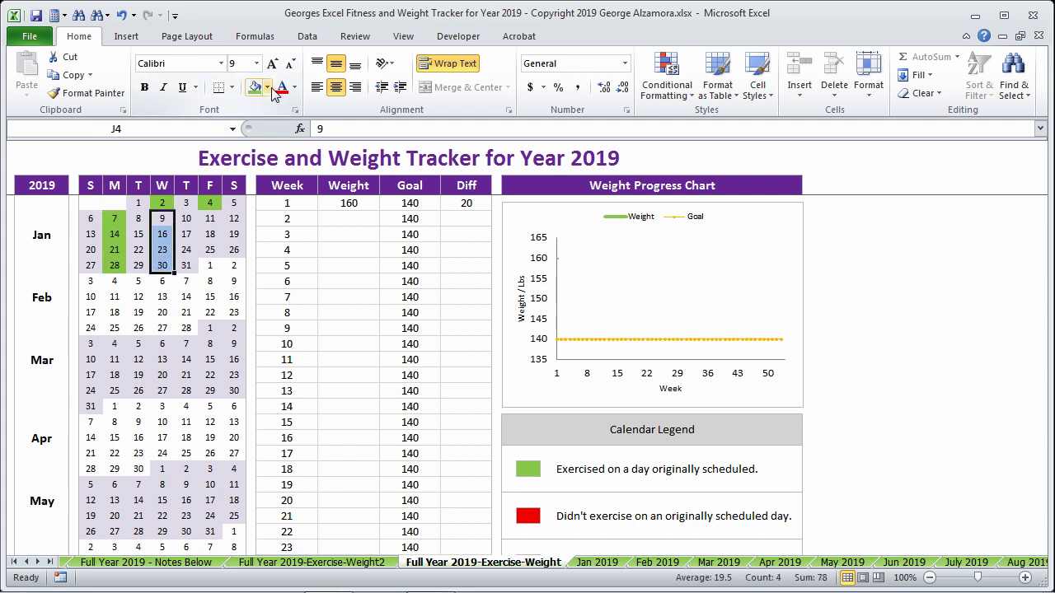
click(255, 87)
- Fill the Fridays January 11, 18, 25 and February 1 with the same light green
key(Right)
key(Right)
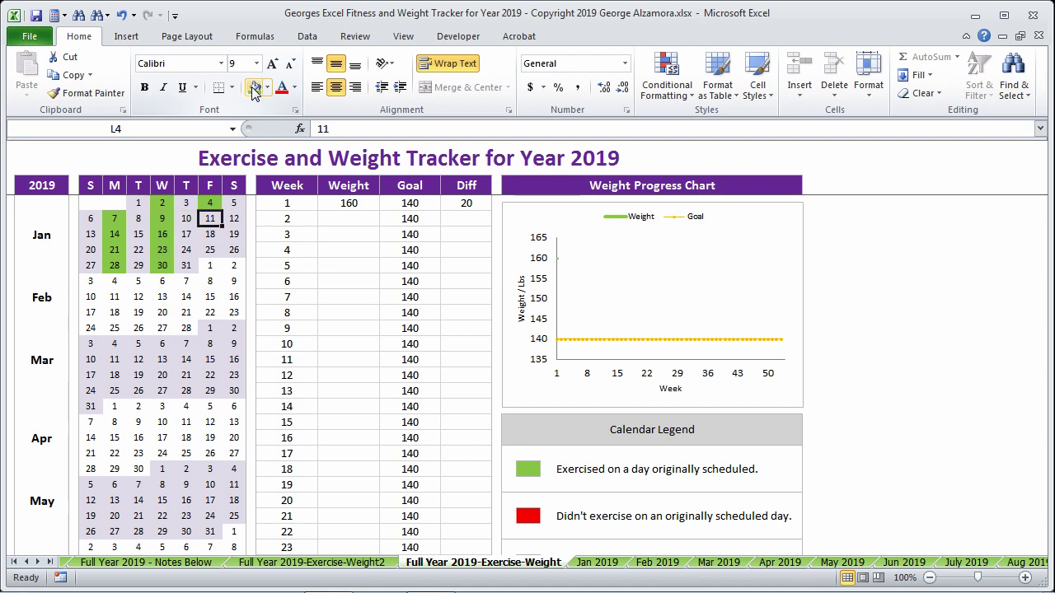
key(shift+Down)
key(shift+Down)
key(shift+Down)
click(255, 87)
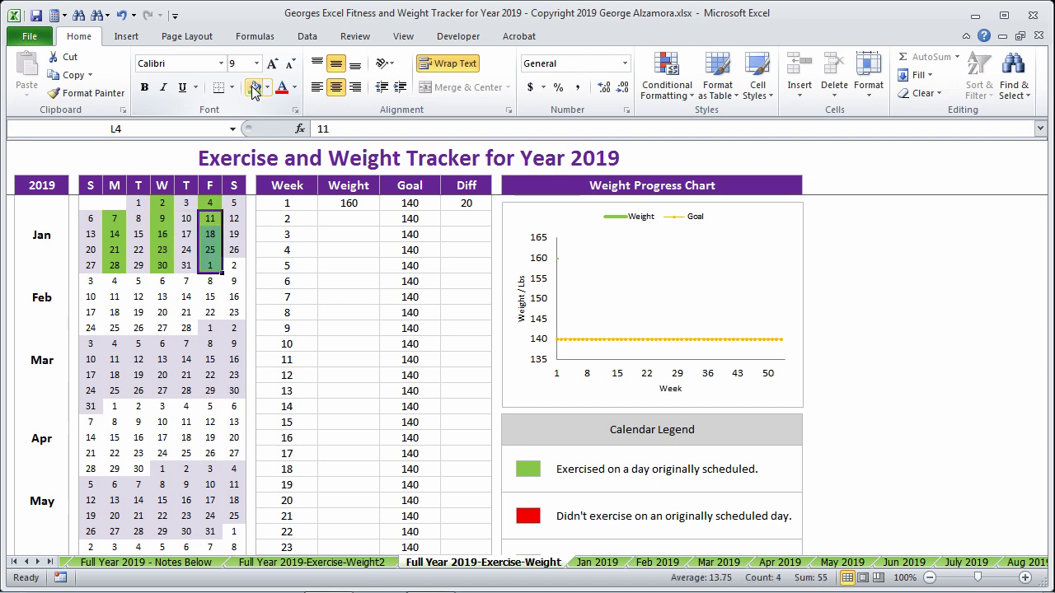
- Record the weights for weeks 2 to 5 as 159, 158, 159 and 157
key(Right)
key(Right)
key(Right)
key(Right)
text(15)
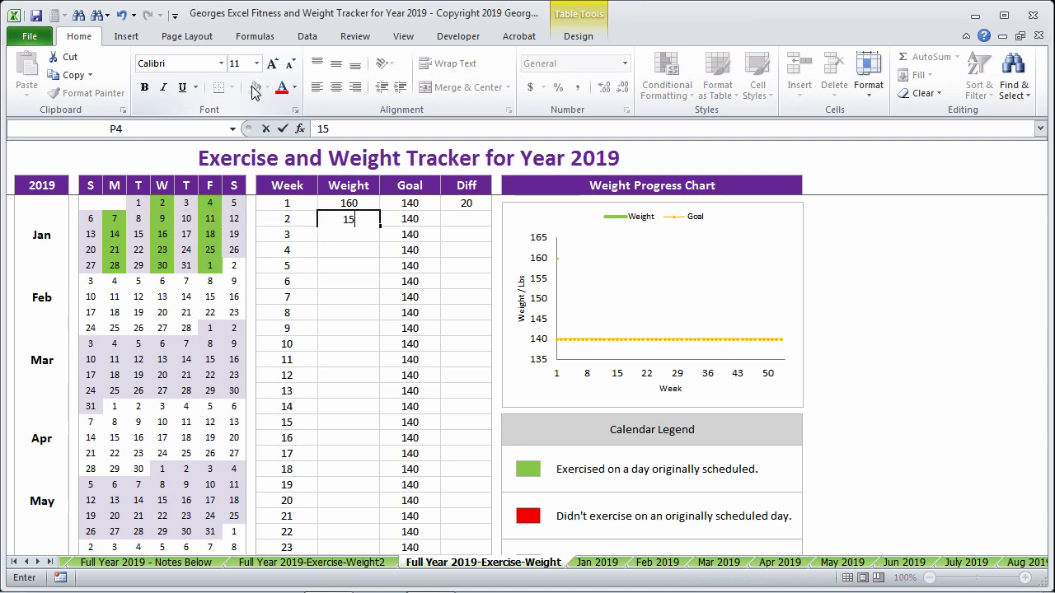
text(9)
key(Return)
text(158)
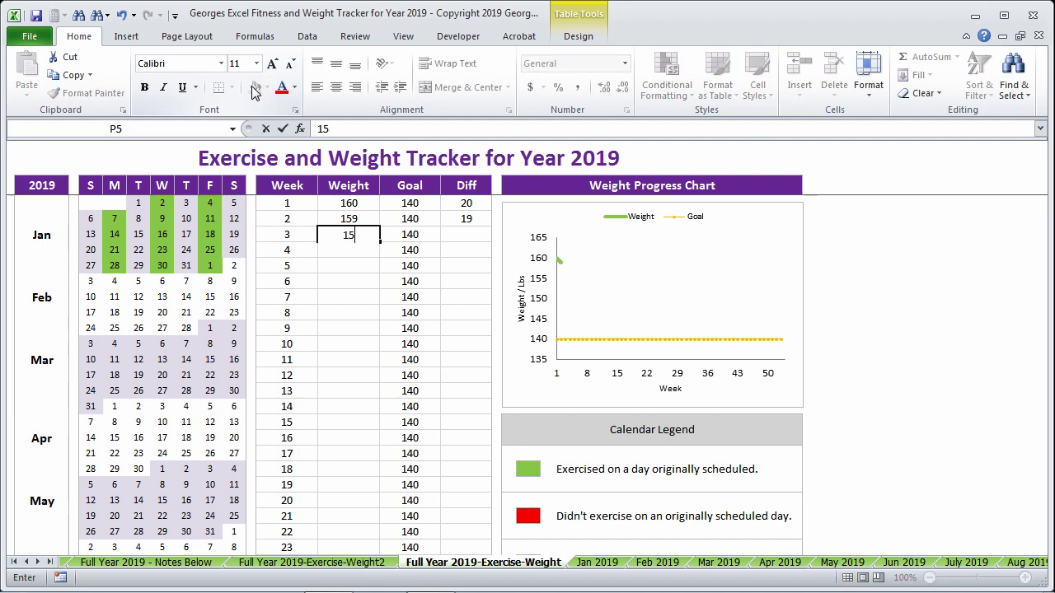
key(Return)
text(159)
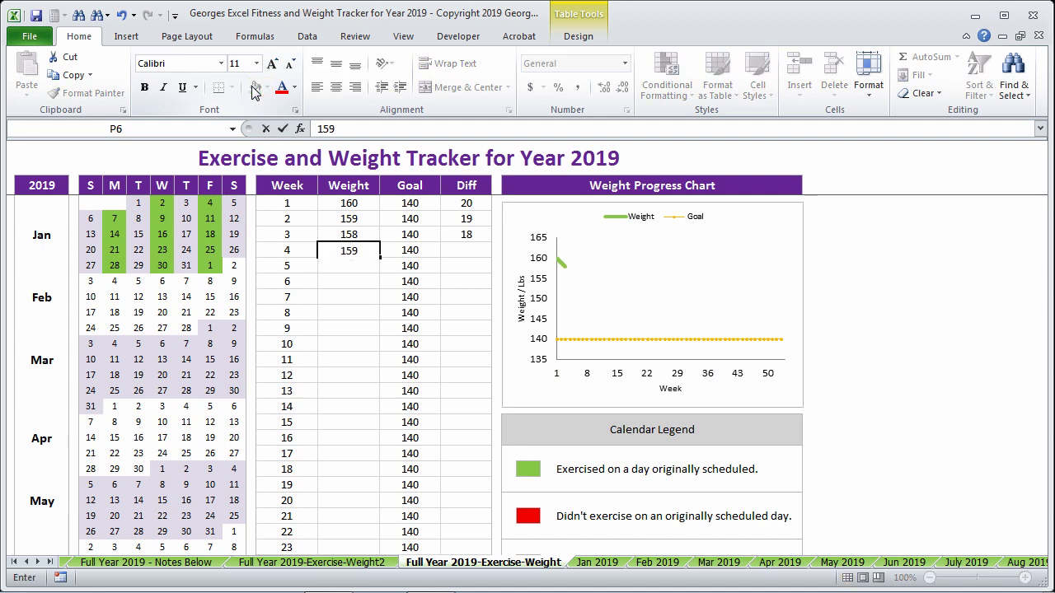
key(Return)
text(157)
key(Return)
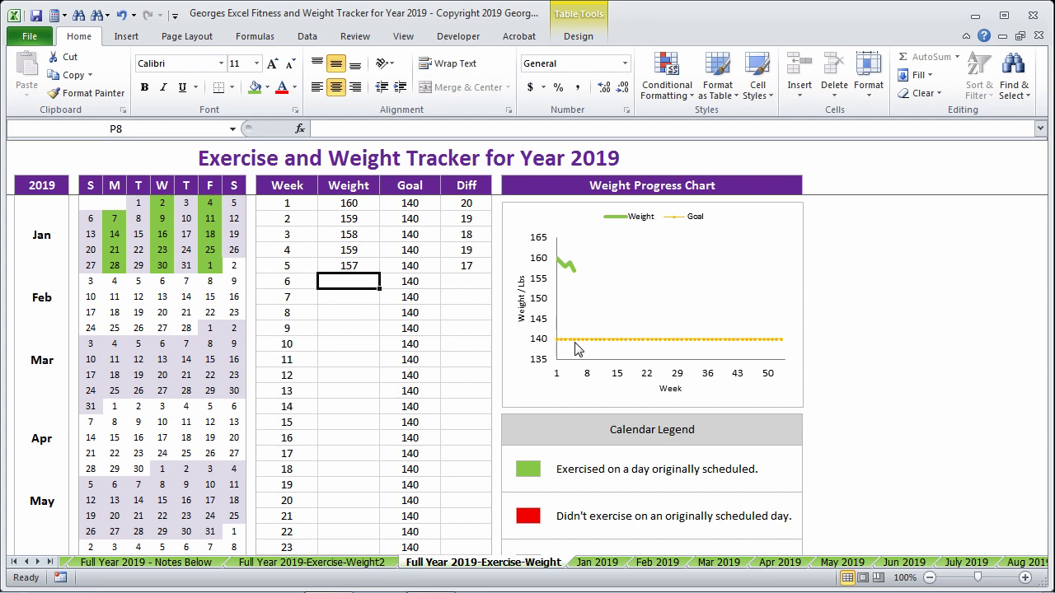
- Check the Monday, February 4 workout on the Feb 2019 sheet and fill February 4 standard red in the yearly tracker
click(116, 284)
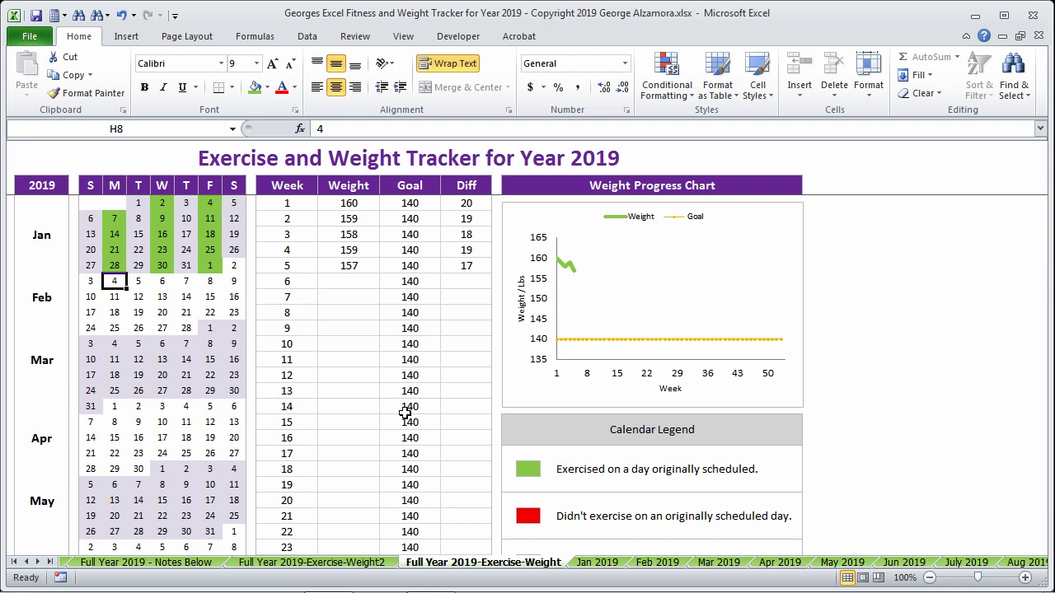
click(657, 562)
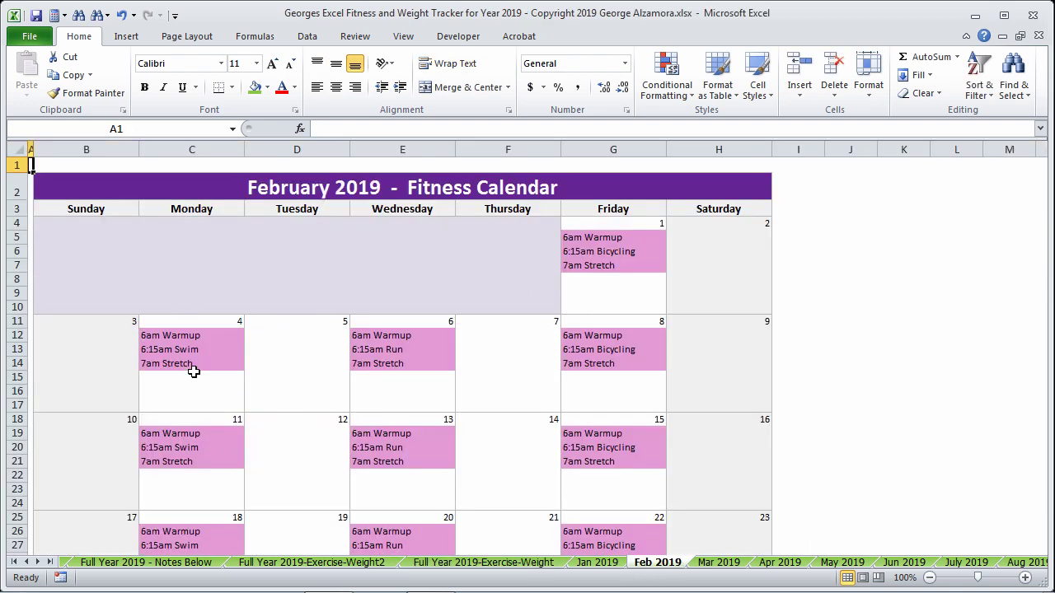
drag(184, 333, 182, 357)
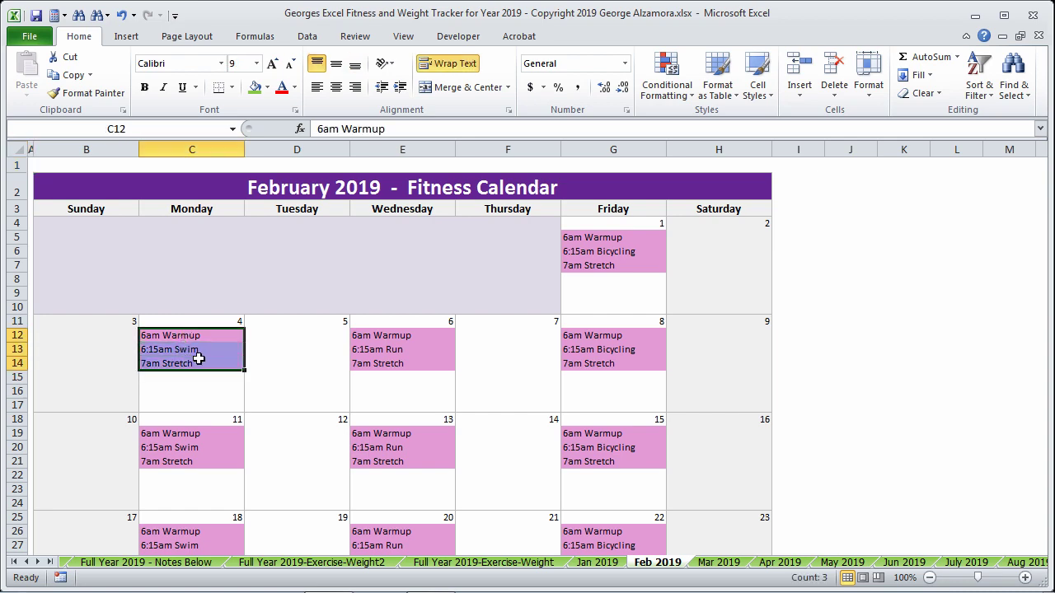
click(439, 566)
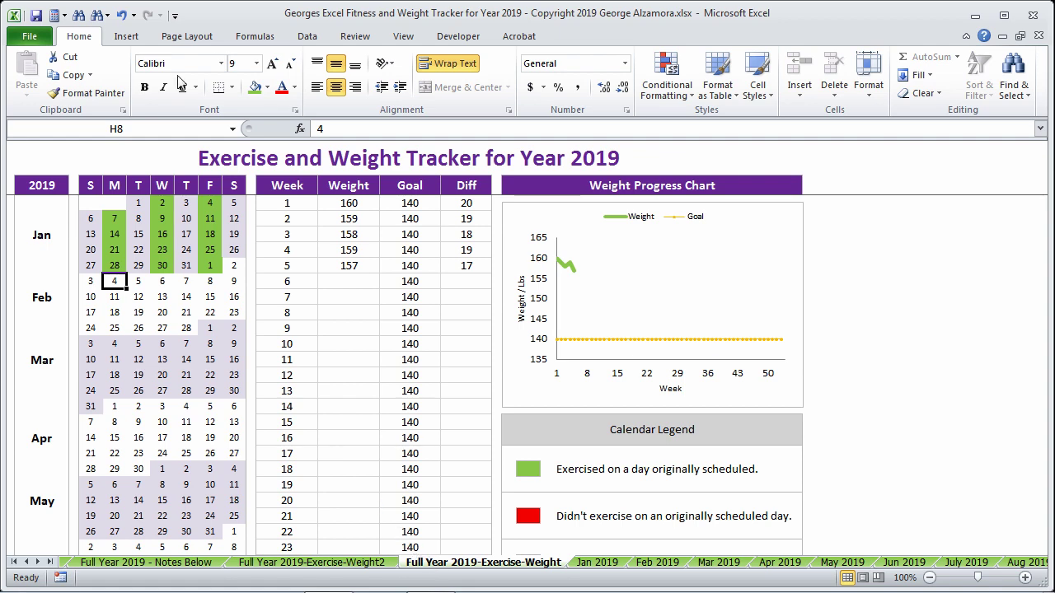
click(269, 89)
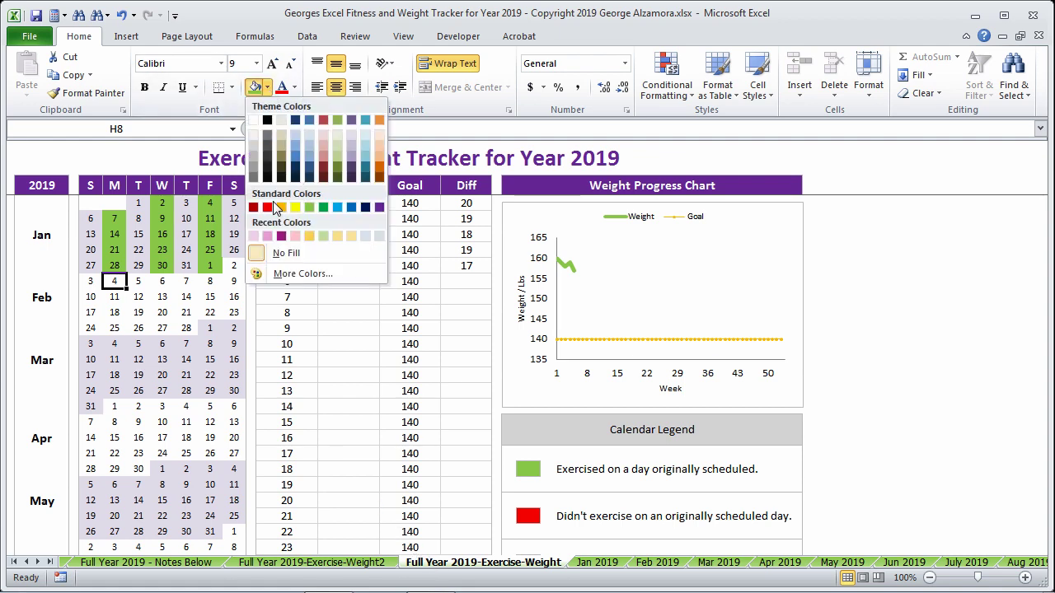
click(274, 203)
- Fill February 6 and February 8 with standard light green in the yearly calendar
click(159, 284)
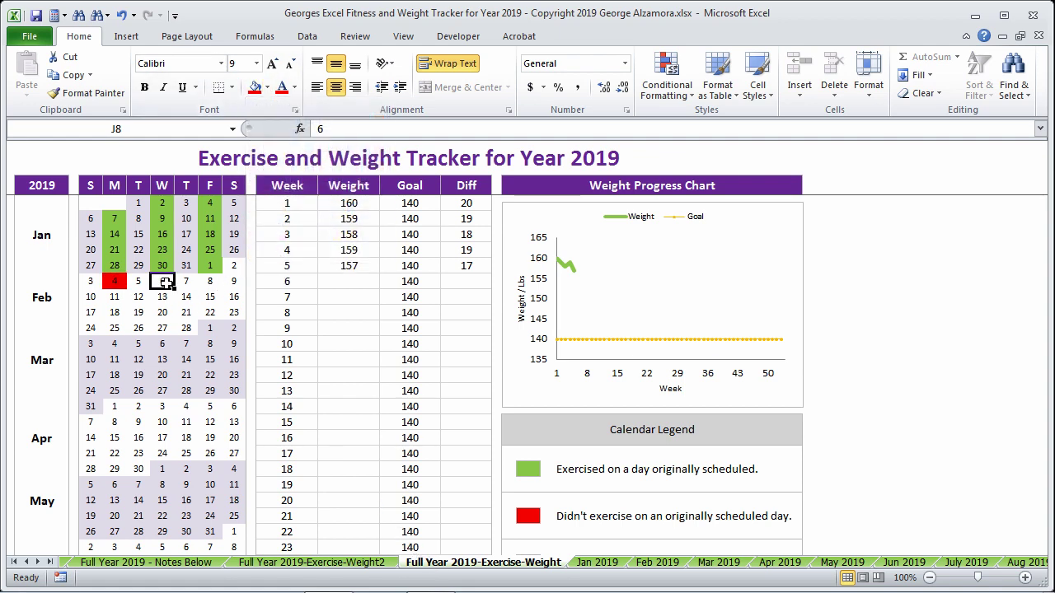
click(269, 88)
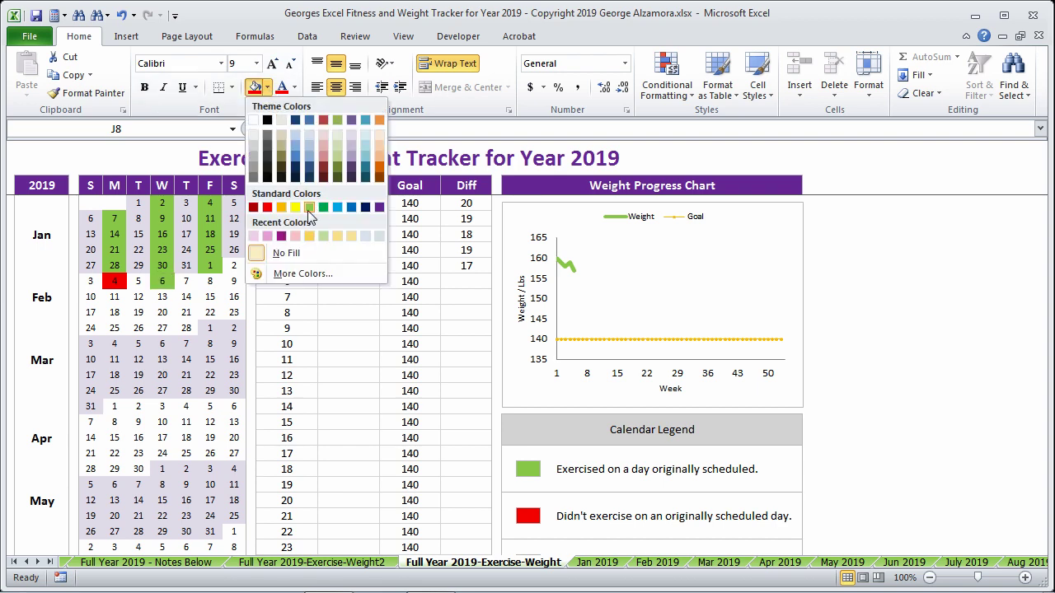
click(309, 207)
key(Right)
key(Right)
click(257, 89)
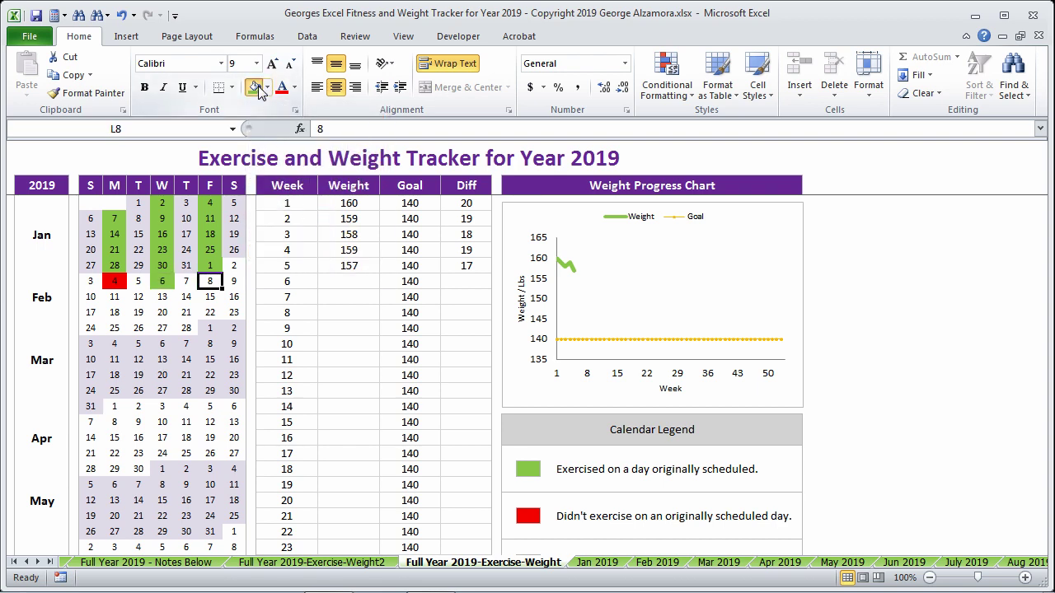
- Record a weight of 156 for week 6
key(Right)
key(Right)
key(Right)
key(Right)
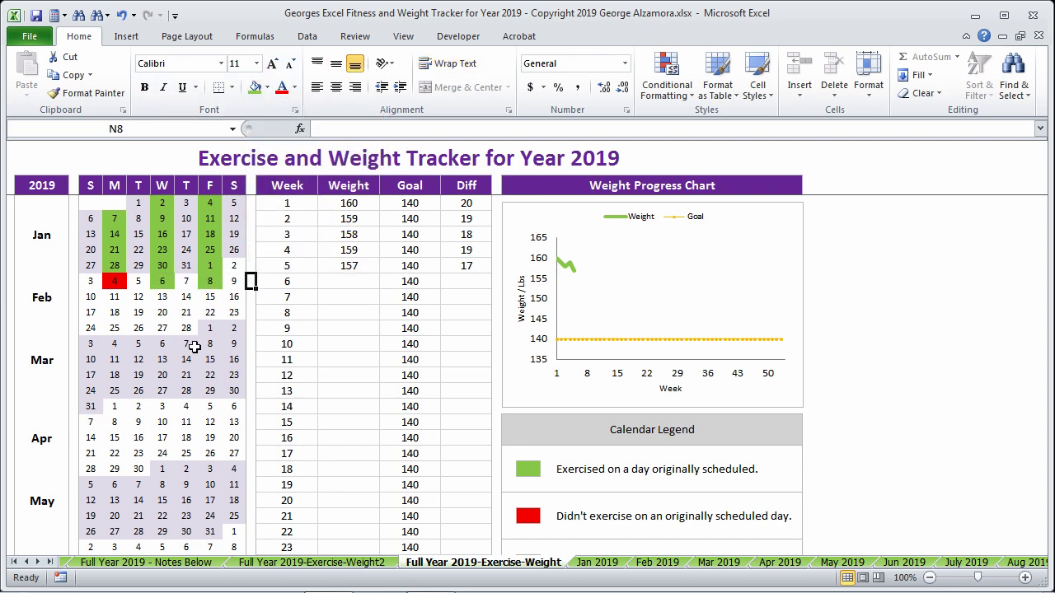
text(156)
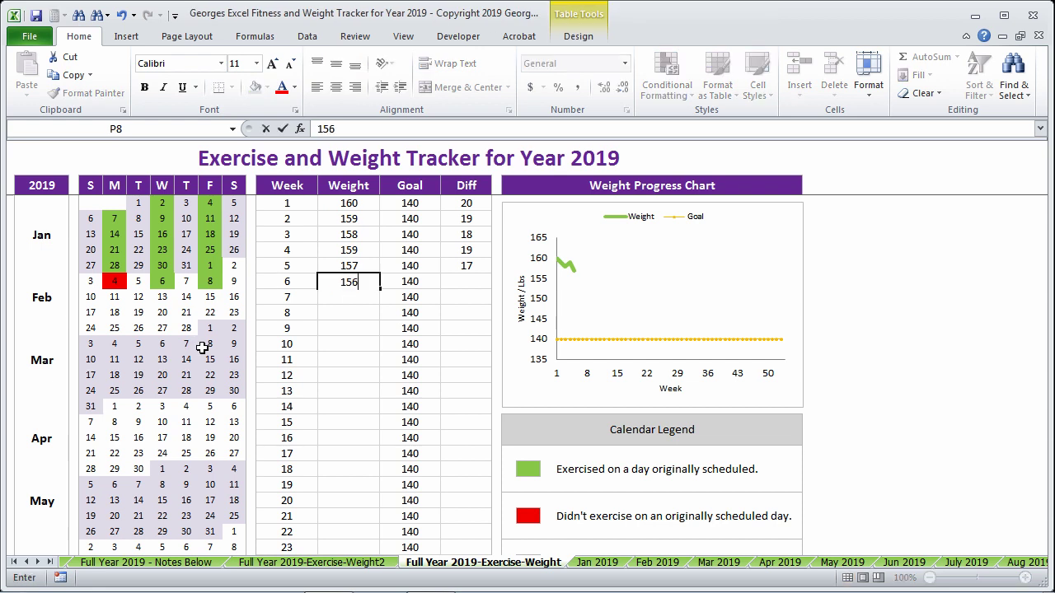
key(Return)
key(Left)
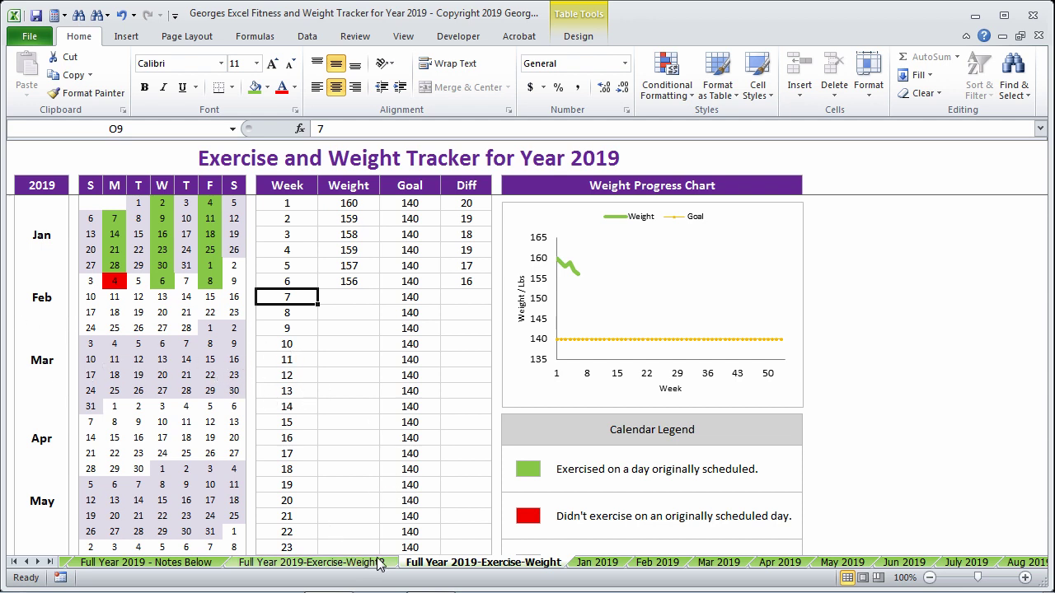
- On the Full Year 2019-Exercise-Weight2 sheet, collapse the ribbon and examine the Weight column starting from week 1
click(291, 562)
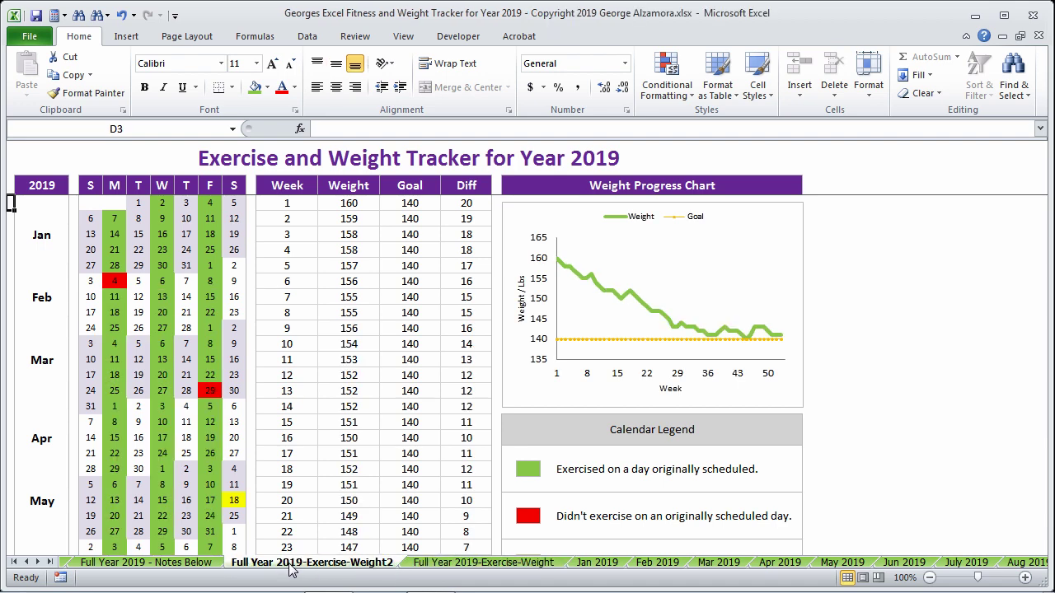
double_click(77, 36)
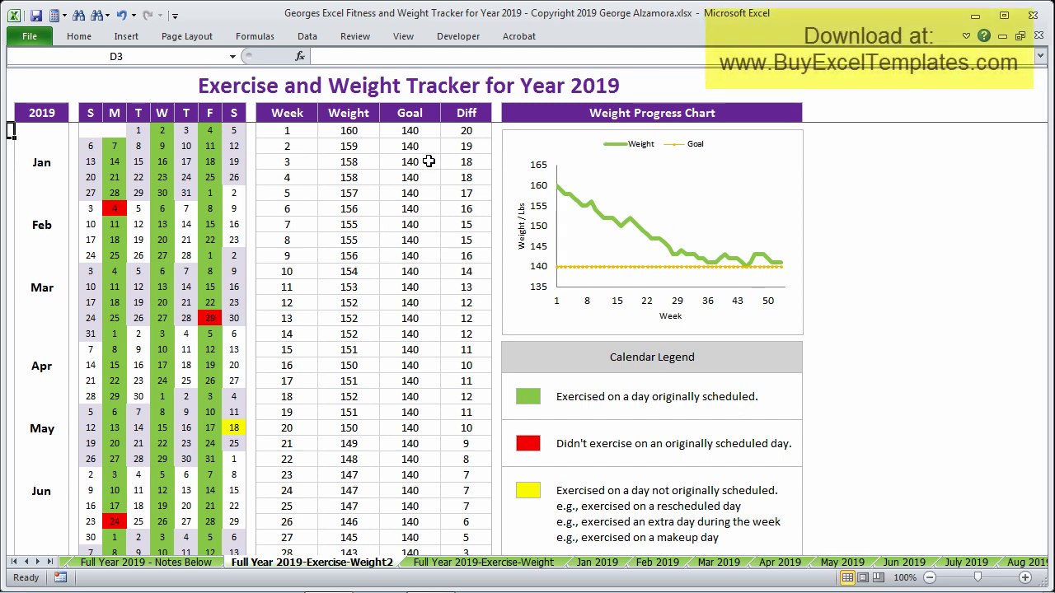
click(335, 121)
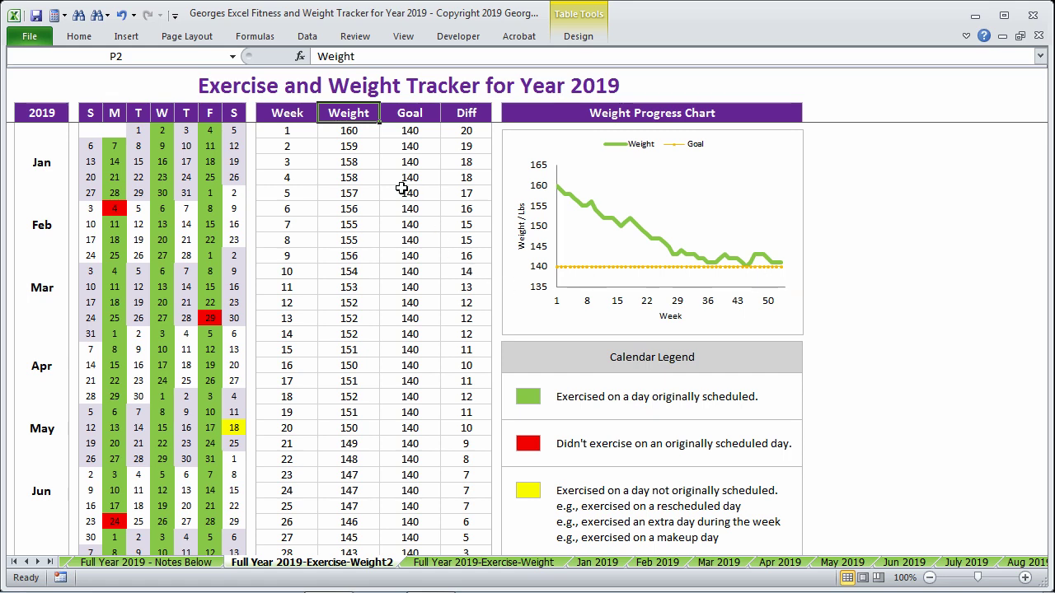
click(350, 131)
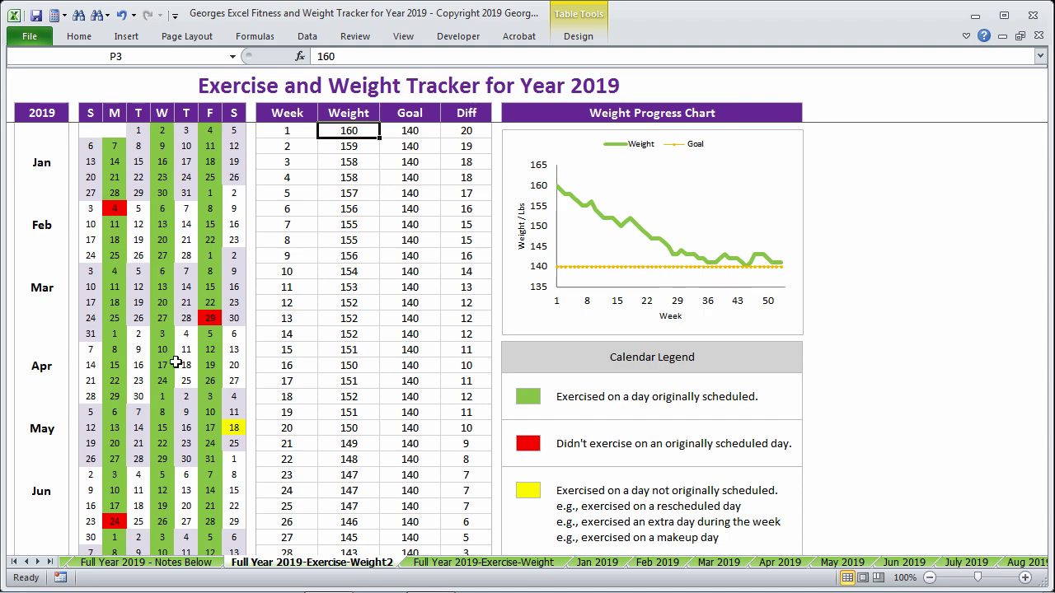
- Examine the red missed days in the completed yearly calendar, including February 4, March 29, June 24 and September 13, through December
click(115, 207)
click(216, 321)
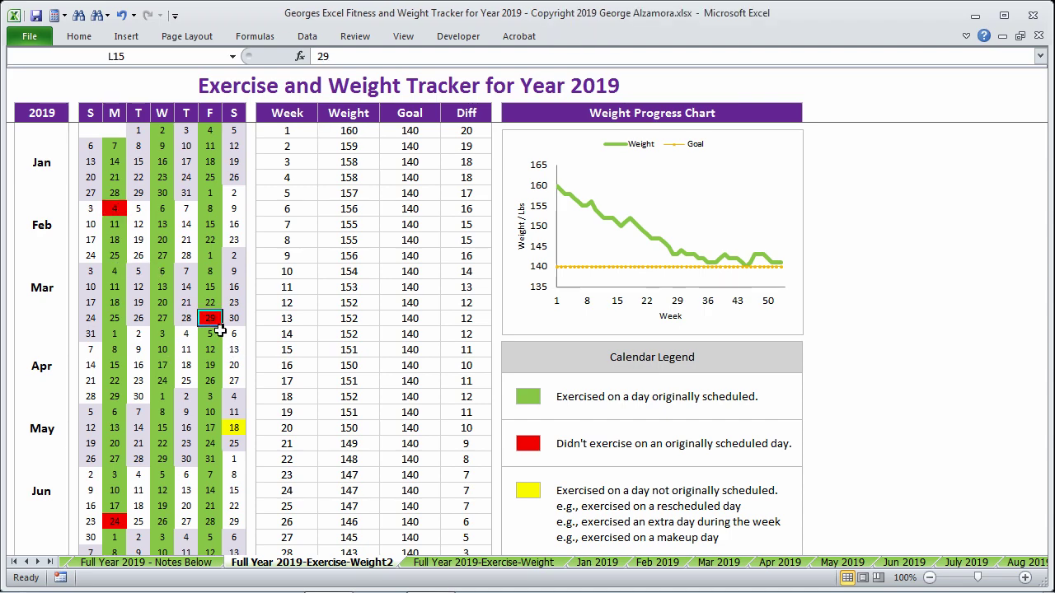
scroll(142, 355, down, 4)
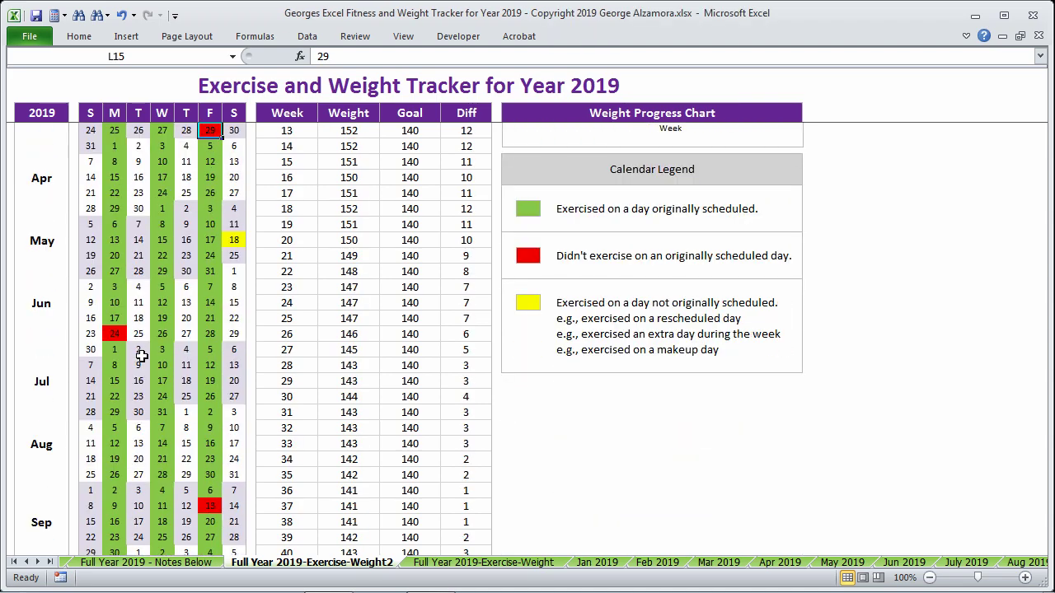
scroll(142, 355, down, 1)
click(115, 287)
click(211, 459)
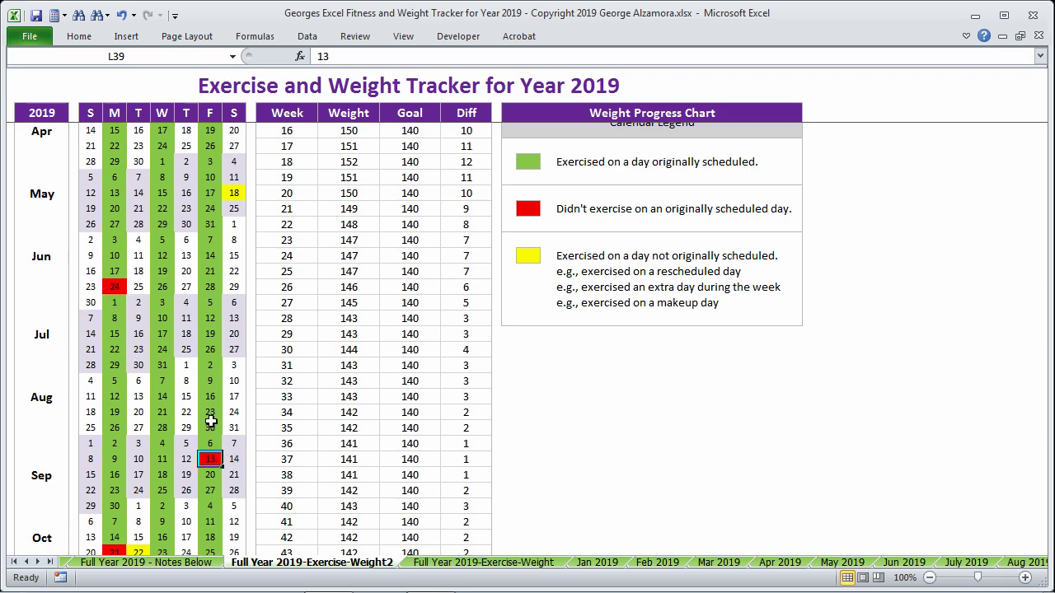
scroll(164, 409, down, 4)
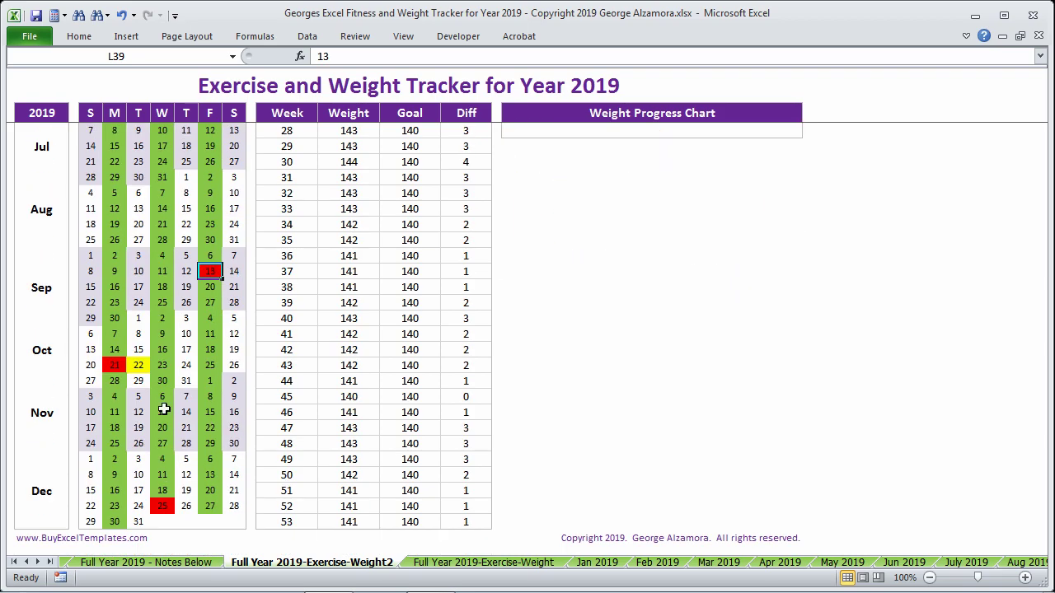
- Zoom the completed tracker out to 50% to examine the whole year with its progress chart, and restore the zoom to 100%
click(929, 581)
scroll(307, 344, up, 9)
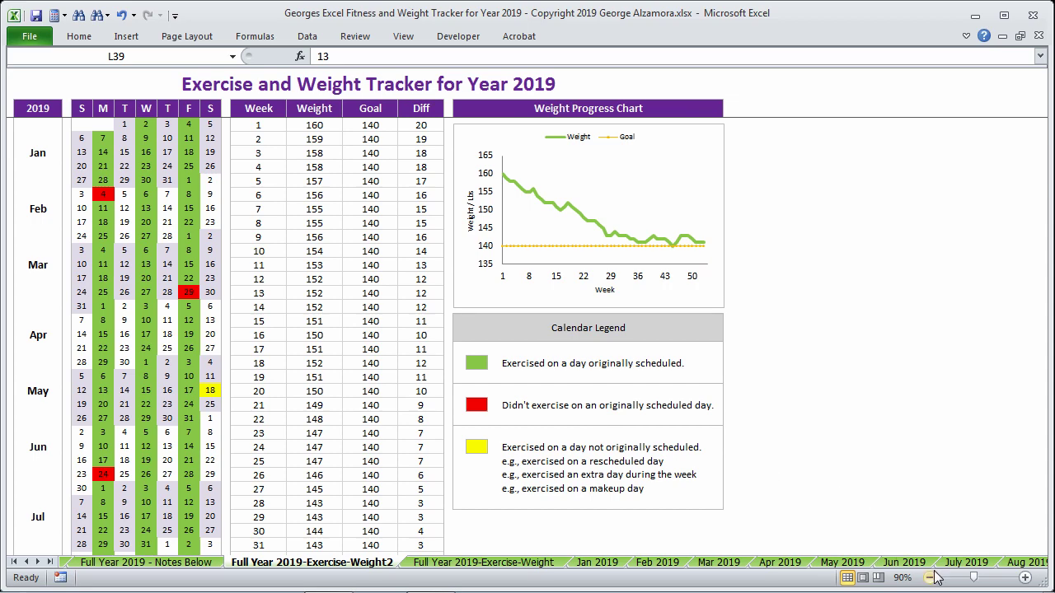
click(928, 578)
click(929, 578)
click(928, 578)
click(929, 578)
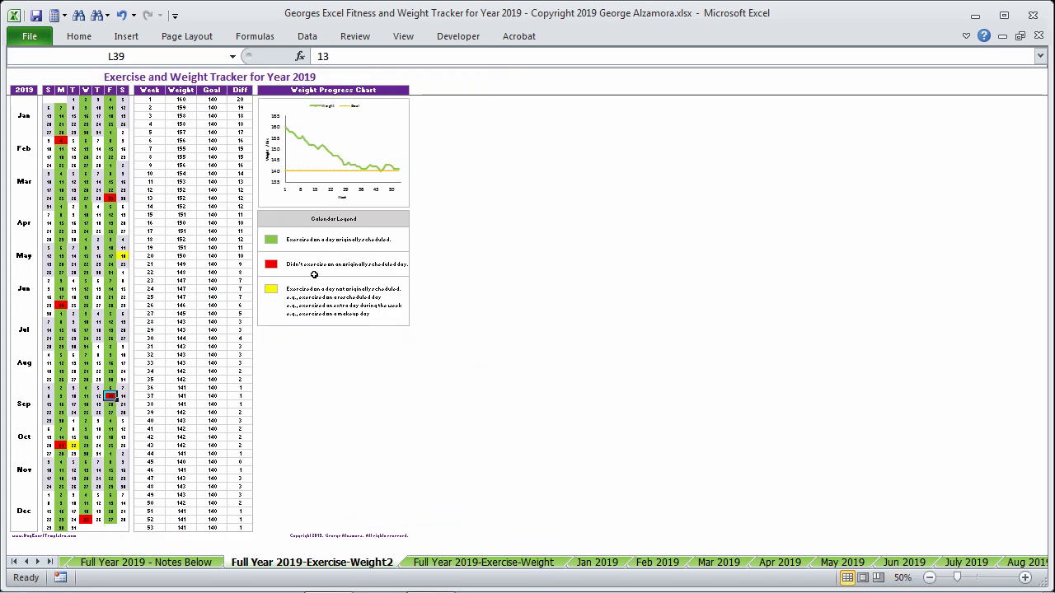
click(1025, 579)
click(1026, 579)
click(1026, 580)
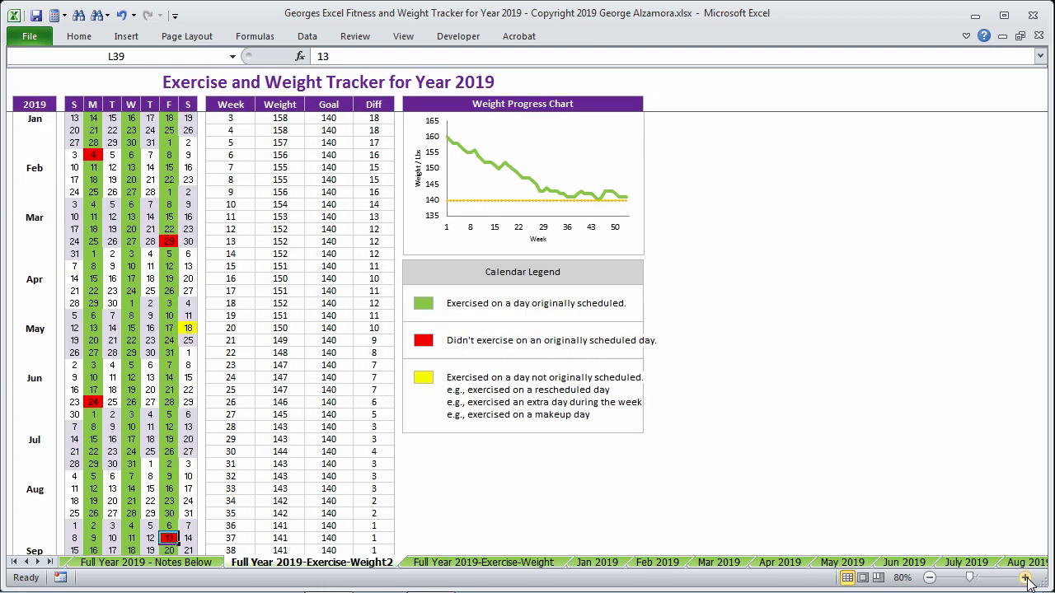
click(1025, 579)
click(1026, 580)
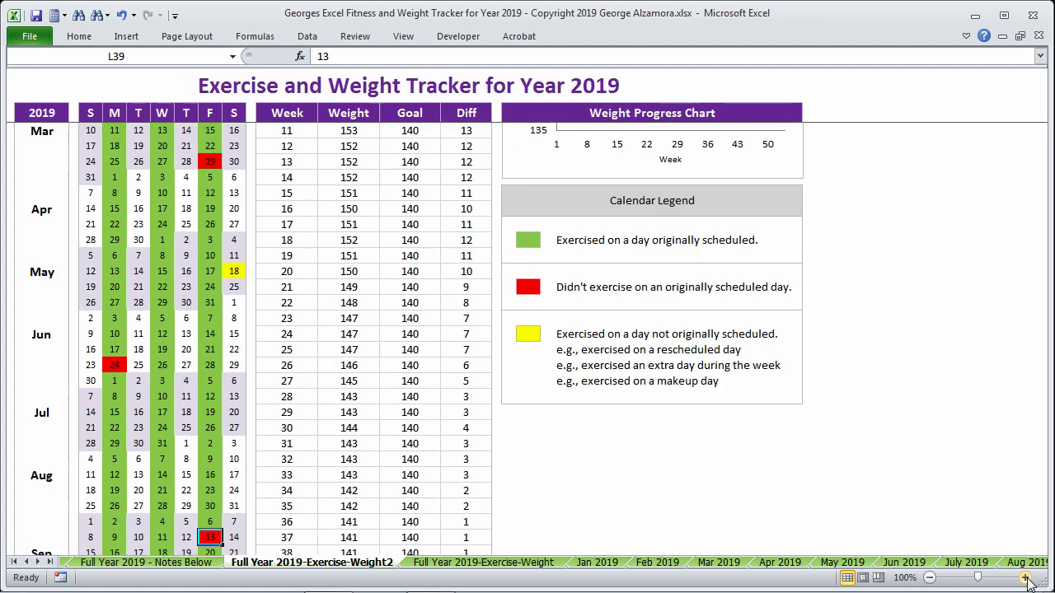
- On the Full Year 2019 - Notes Below sheet, examine the Fitness Events entries for Jan 20 and Feb 24 and the highlighted calendar dates
click(145, 563)
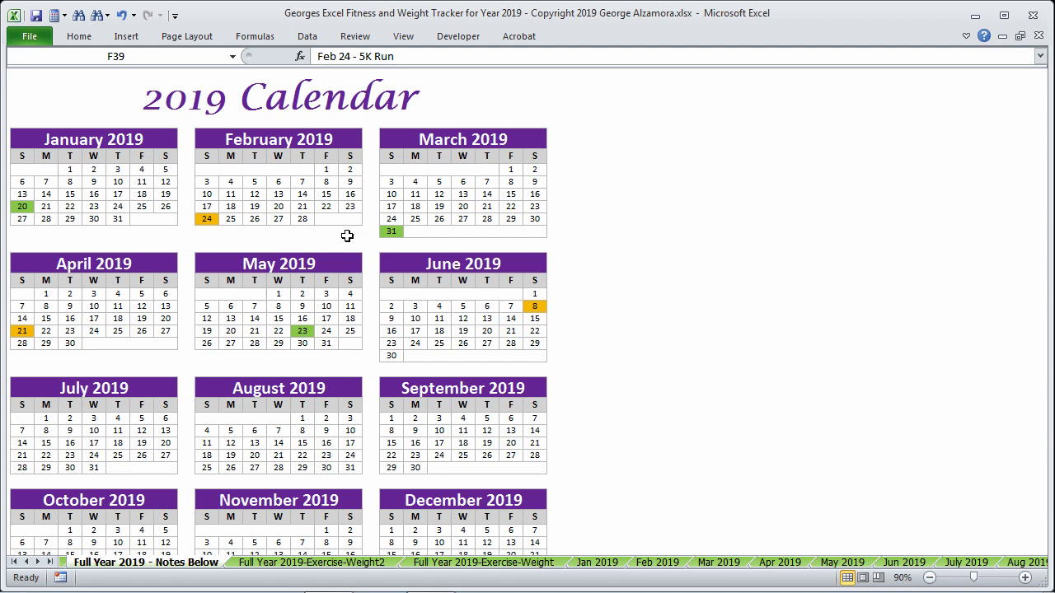
scroll(272, 356, down, 7)
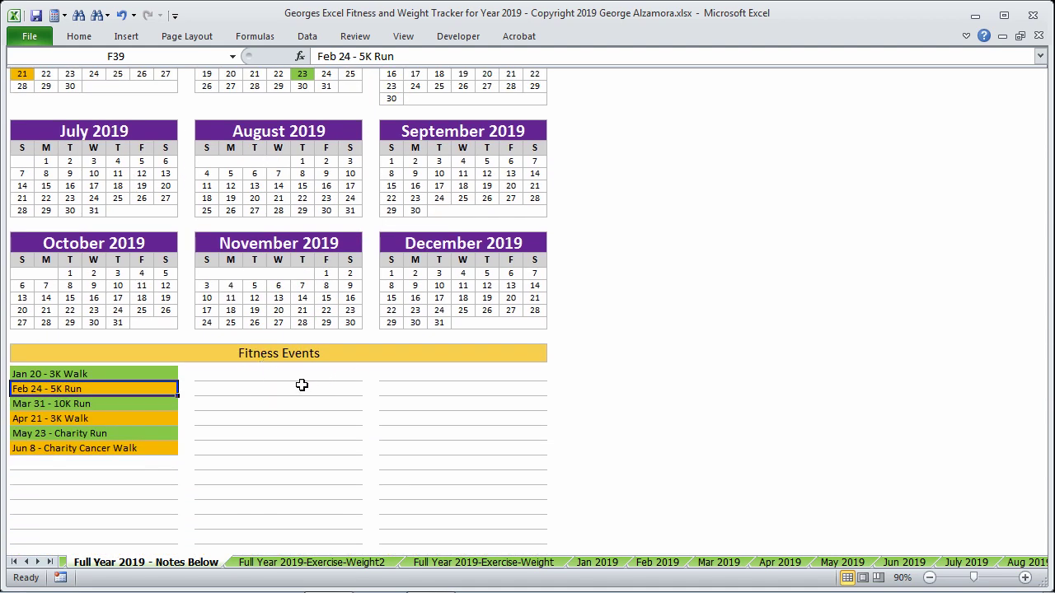
click(80, 375)
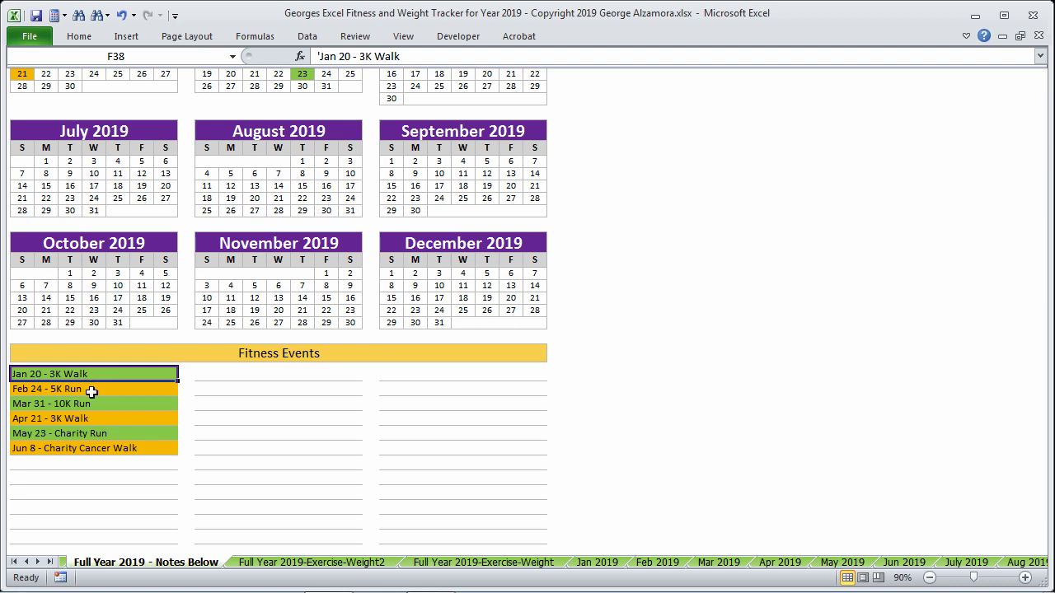
click(91, 390)
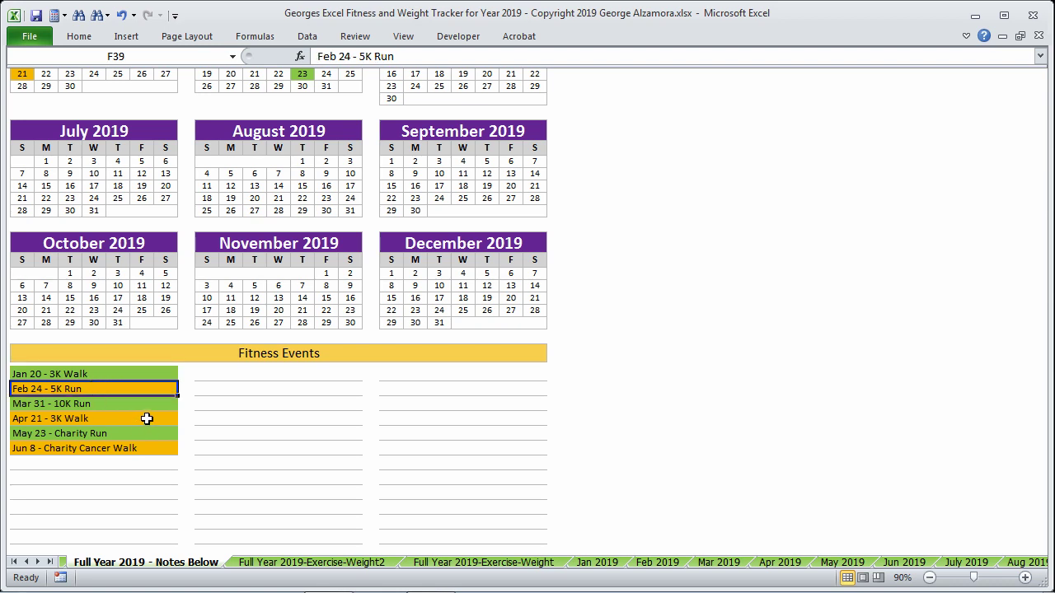
scroll(111, 396, up, 7)
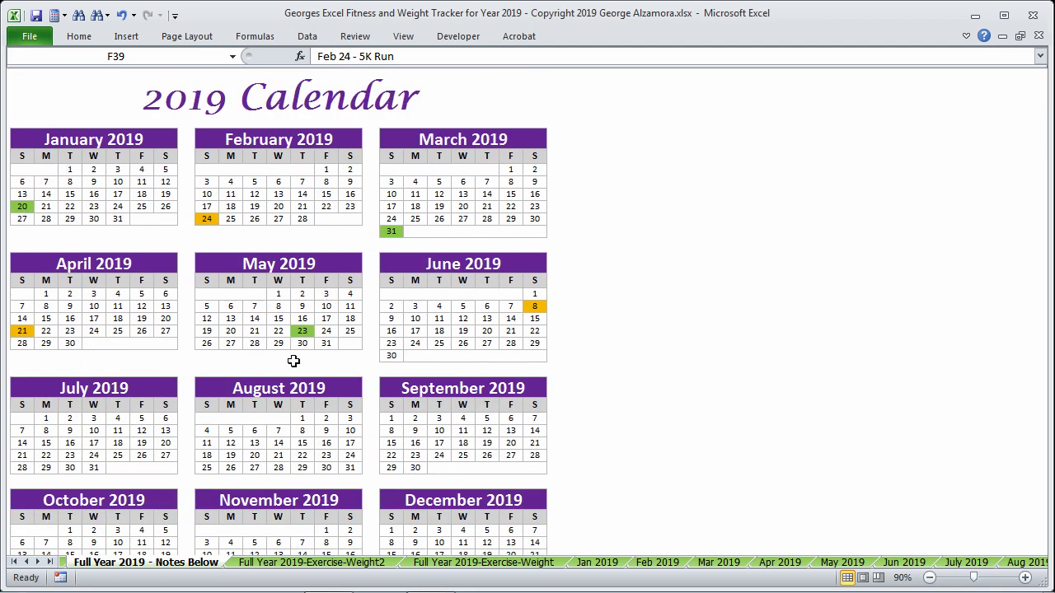
- Preview how the 2019 Calendar with its Fitness Events list prints, and return to the sheet
click(28, 37)
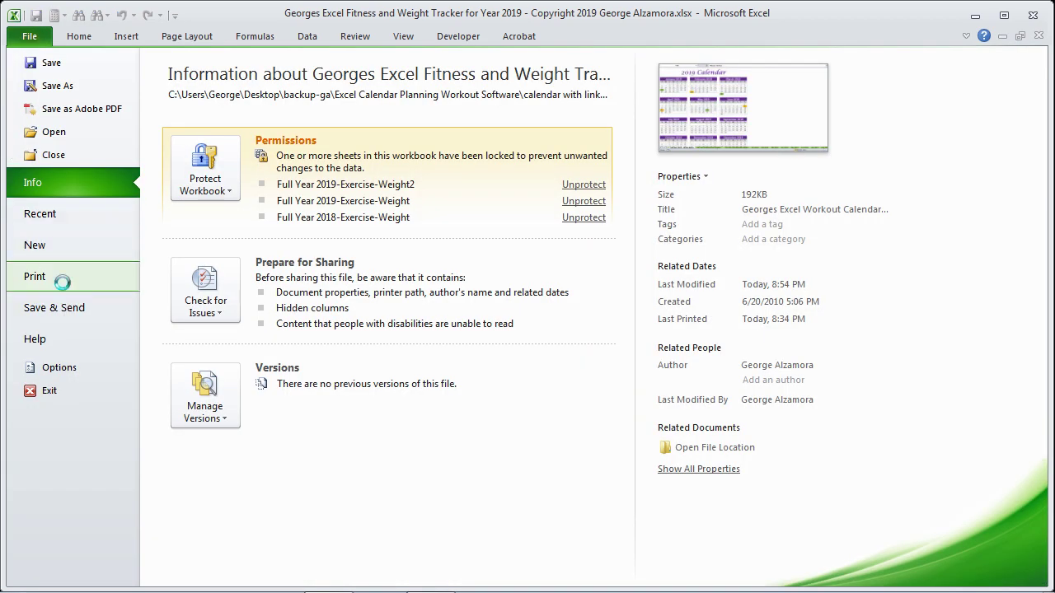
click(35, 276)
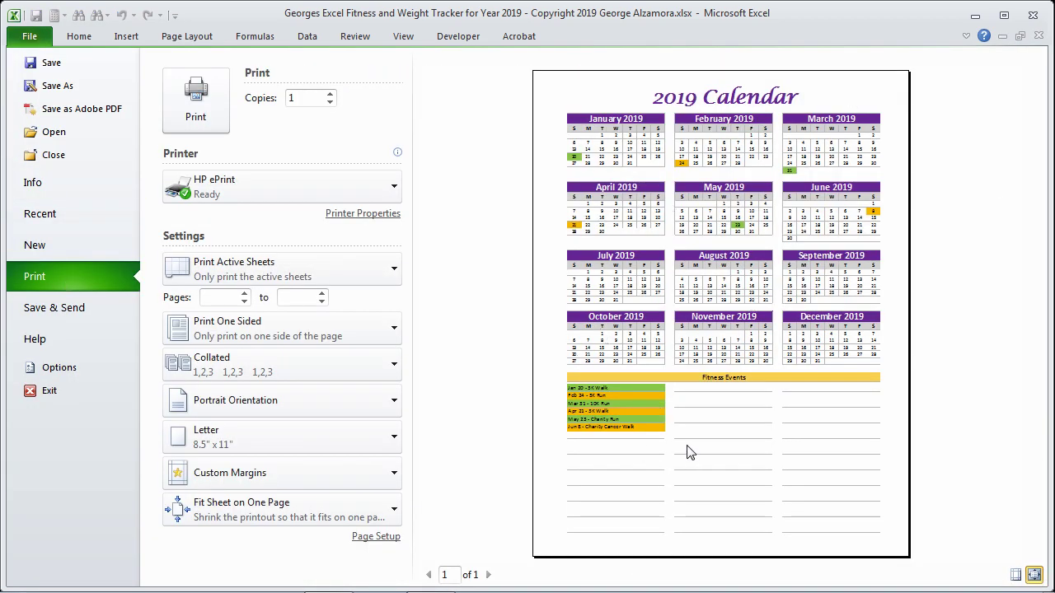
key(Escape)
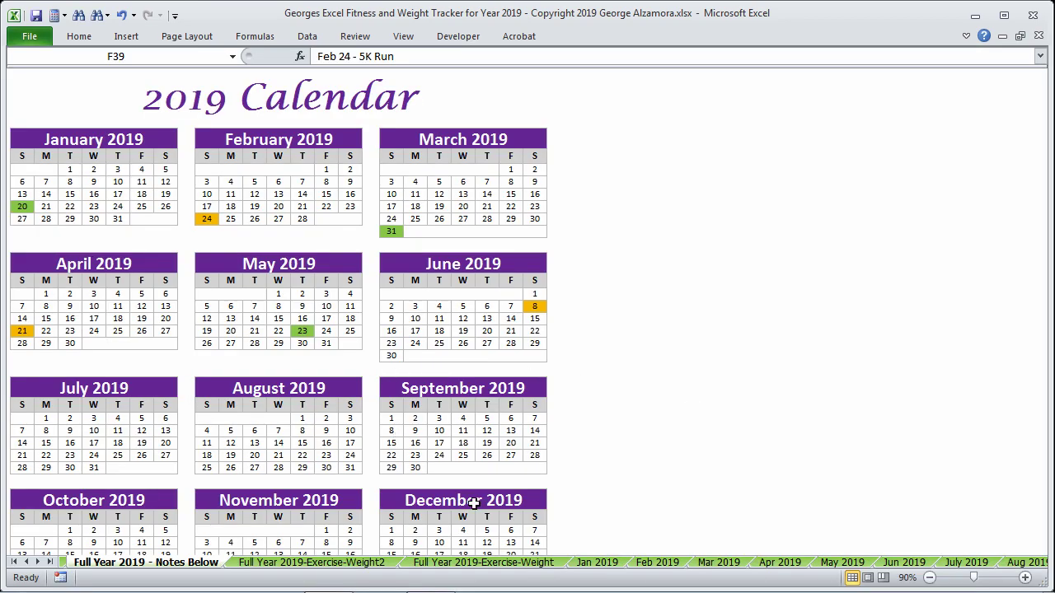
- Open the Jan 2019 sheet, select cell B5, and check the print preview of the January fitness calendar
click(596, 562)
click(59, 167)
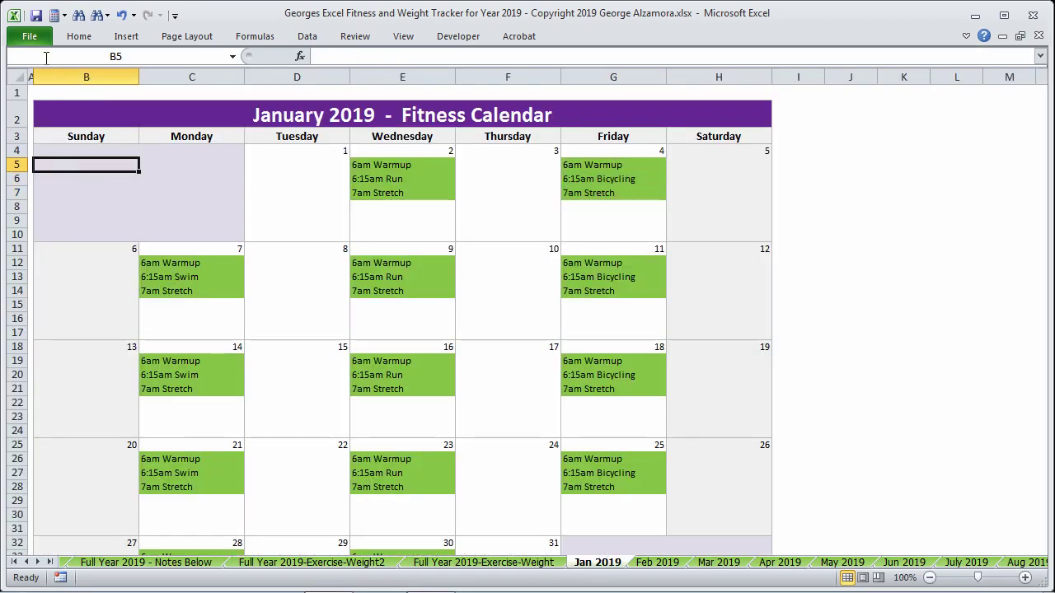
click(29, 36)
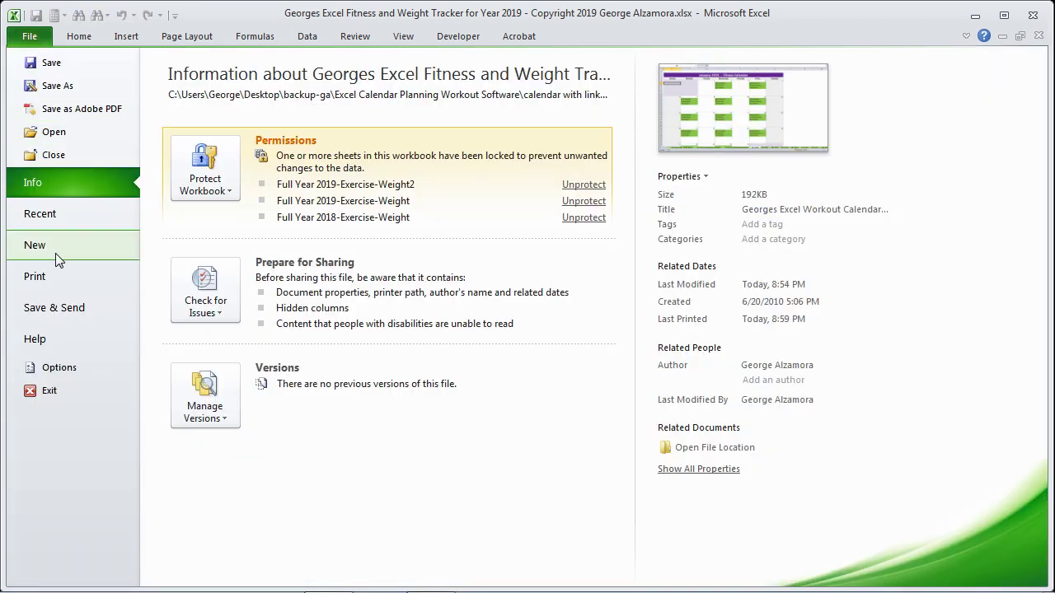
click(34, 276)
key(Escape)
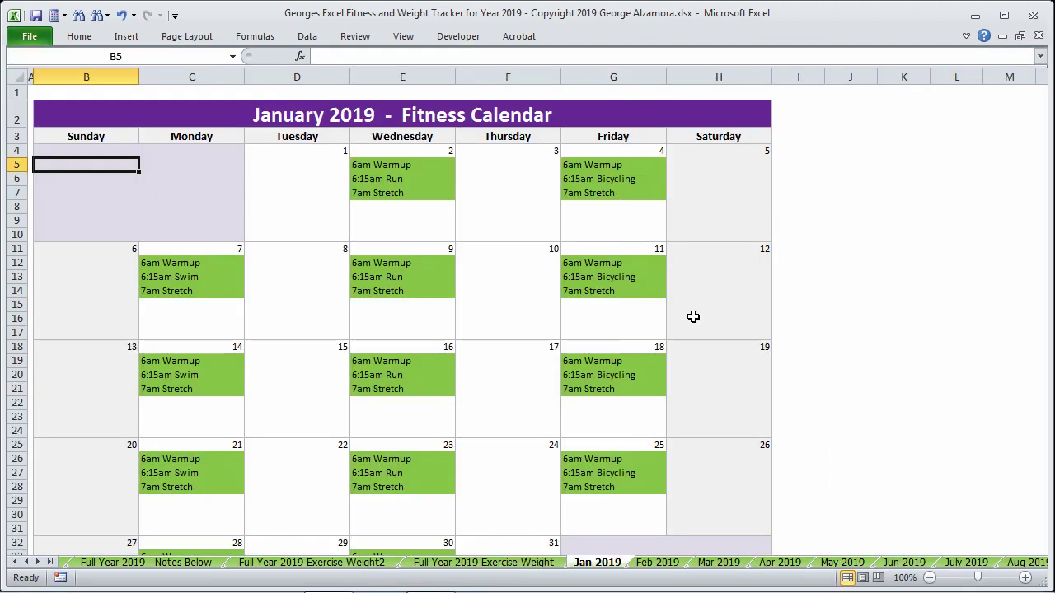
- Check the print preview of the completed tracker on the Full Year 2019-Exercise-Weight2 sheet
click(453, 567)
click(311, 562)
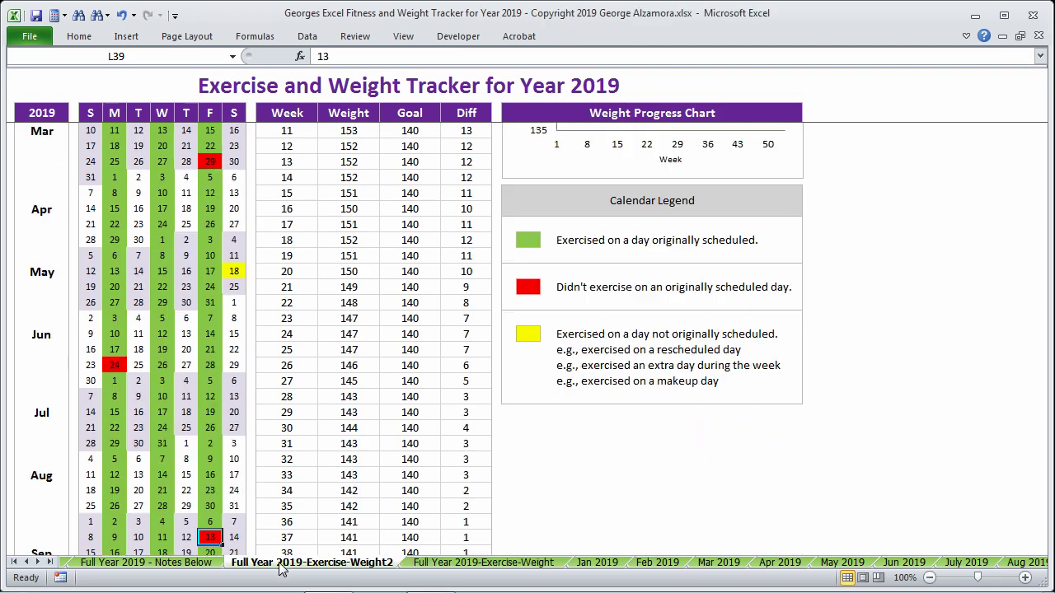
click(30, 36)
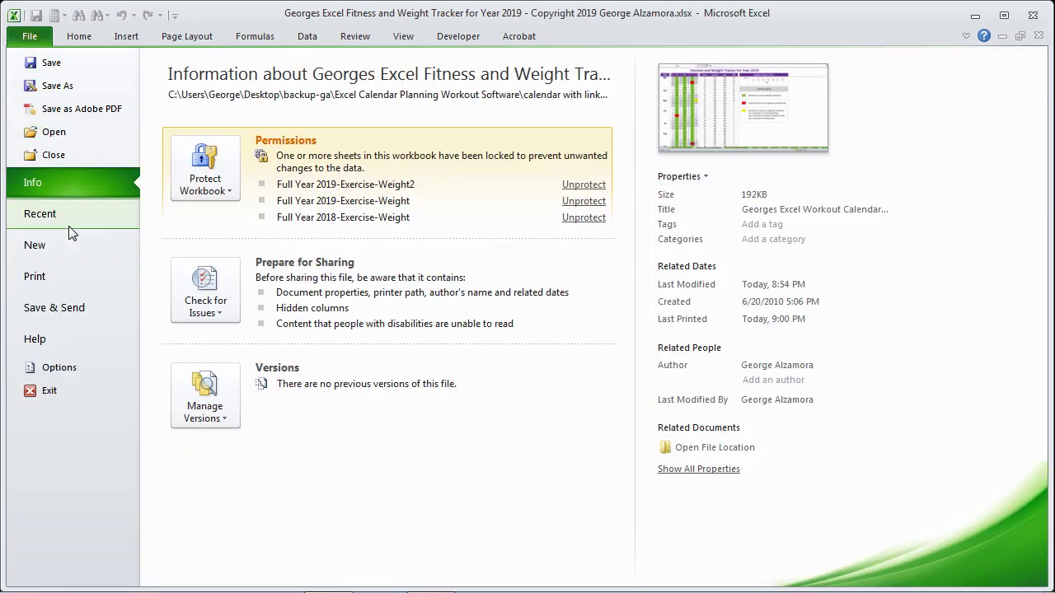
click(66, 280)
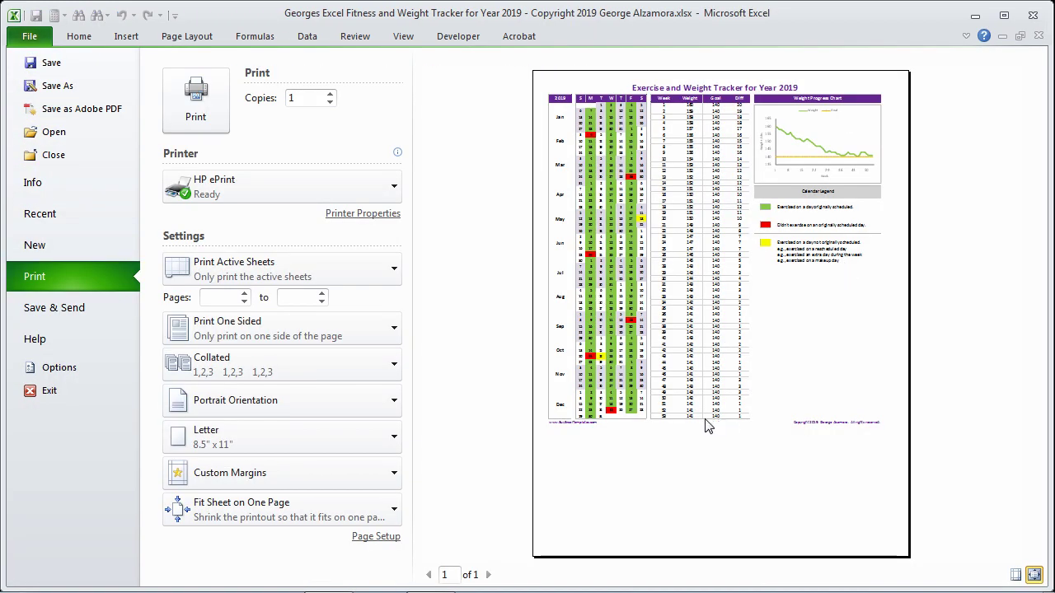
key(Escape)
- Copy the February 4 workout entries from the Feb 2019 sheet and paste them as values only under March 4 and March 11
click(717, 562)
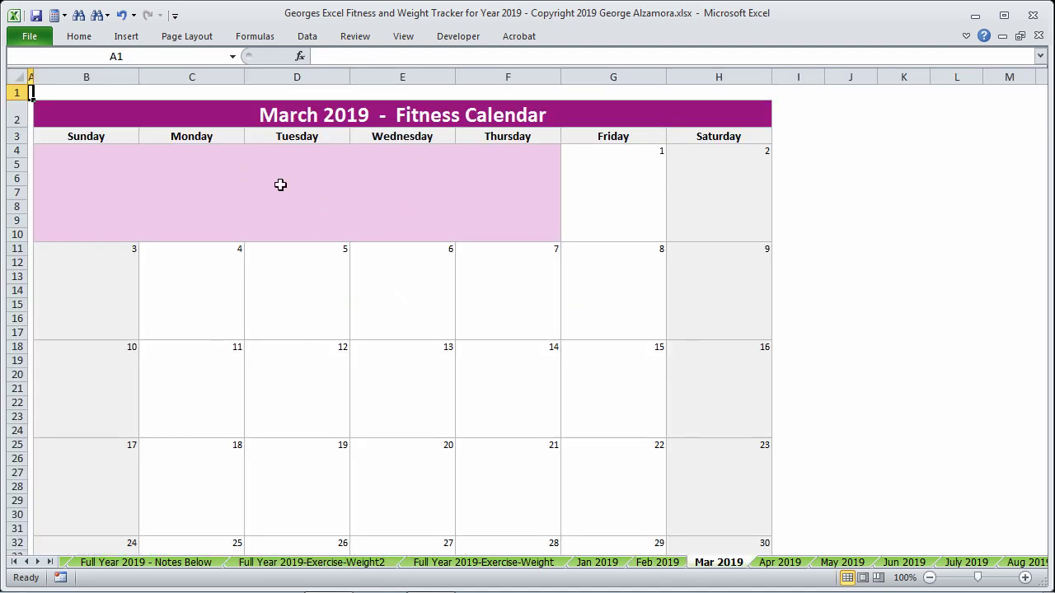
click(657, 562)
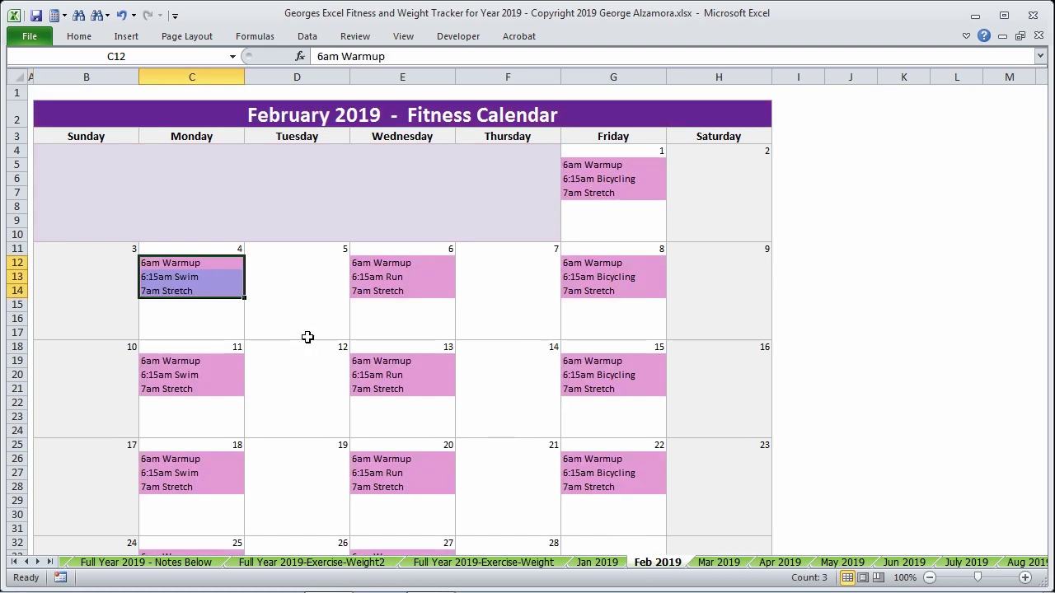
right_click(210, 273)
click(278, 301)
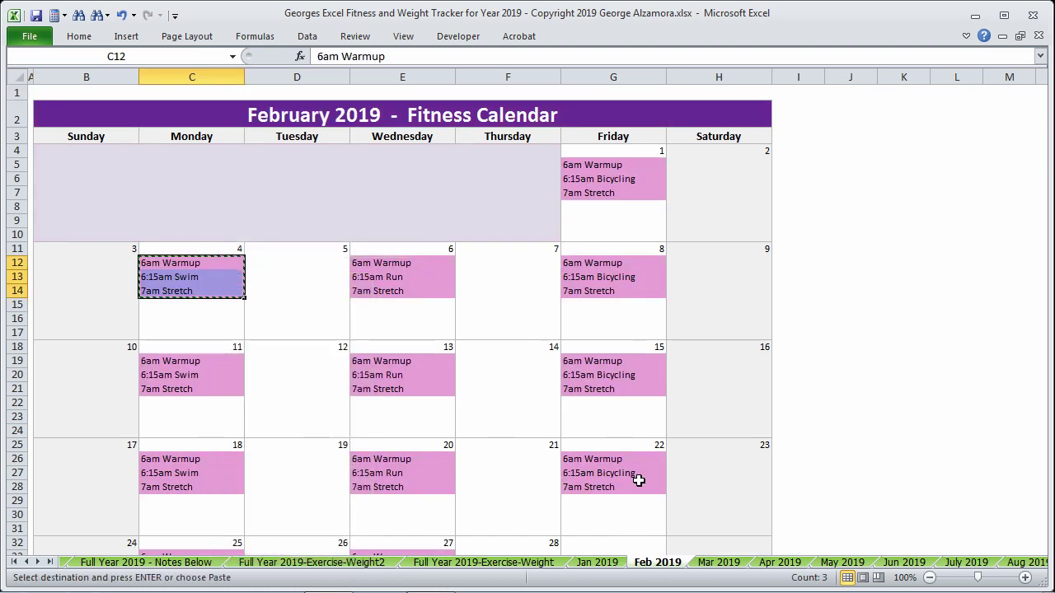
click(721, 565)
right_click(168, 268)
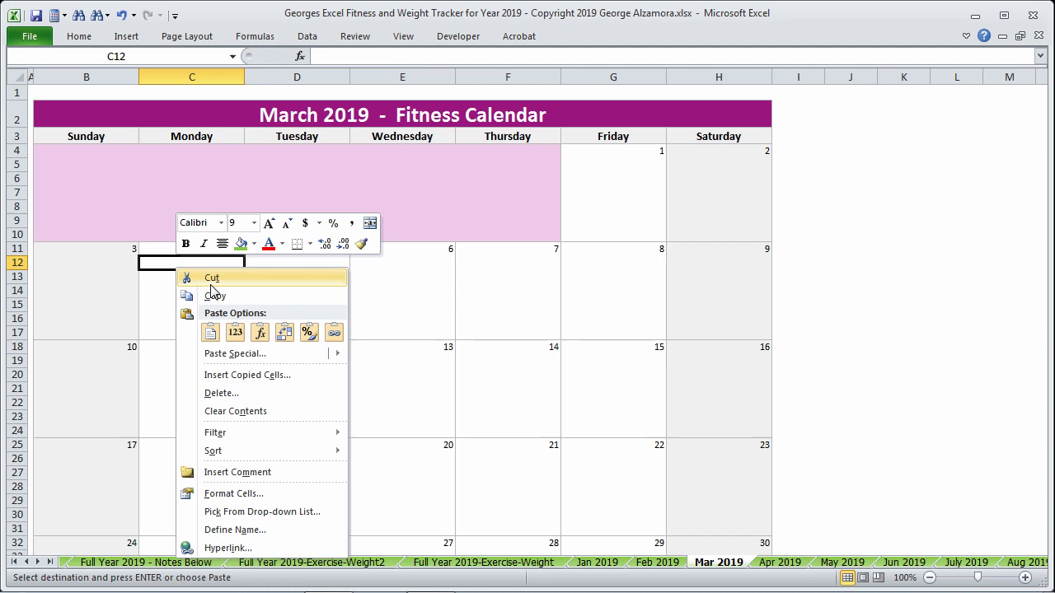
click(236, 331)
right_click(214, 368)
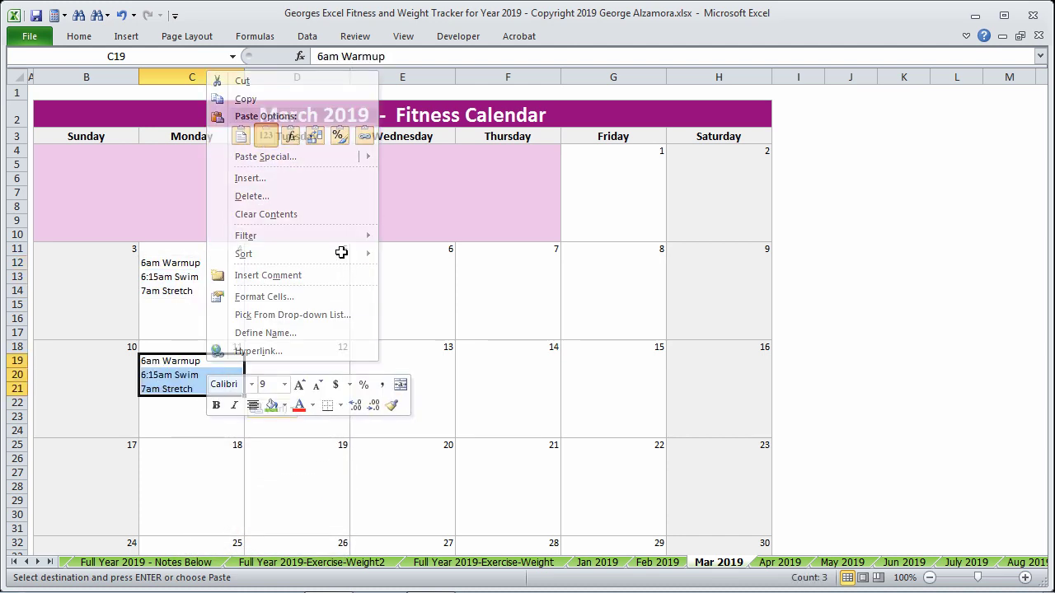
click(241, 135)
click(233, 330)
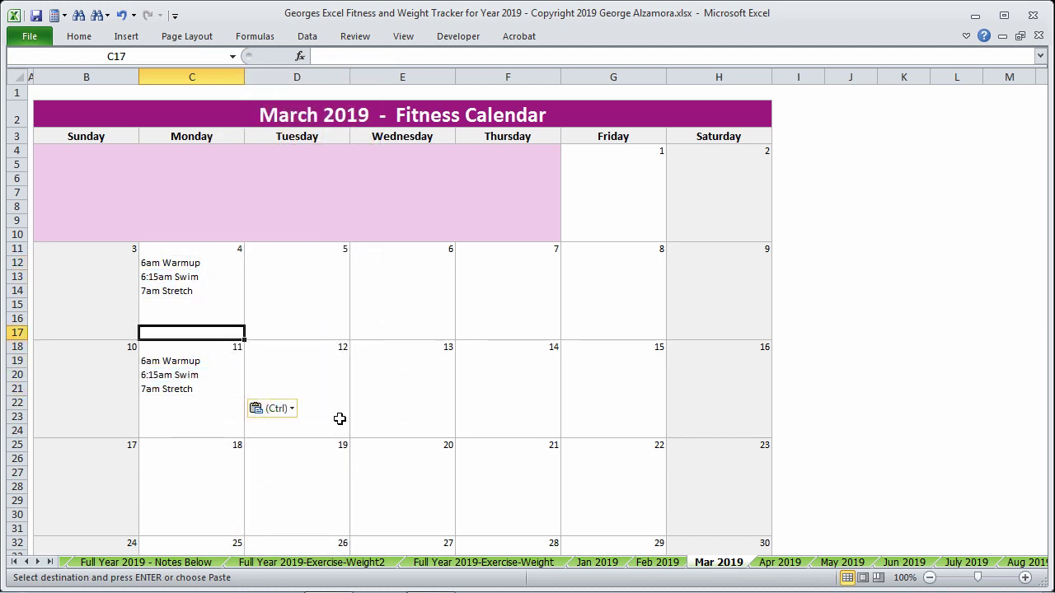
- Enter "6am Warmup" under March 6 in the March fitness calendar and return to cell A1
click(365, 271)
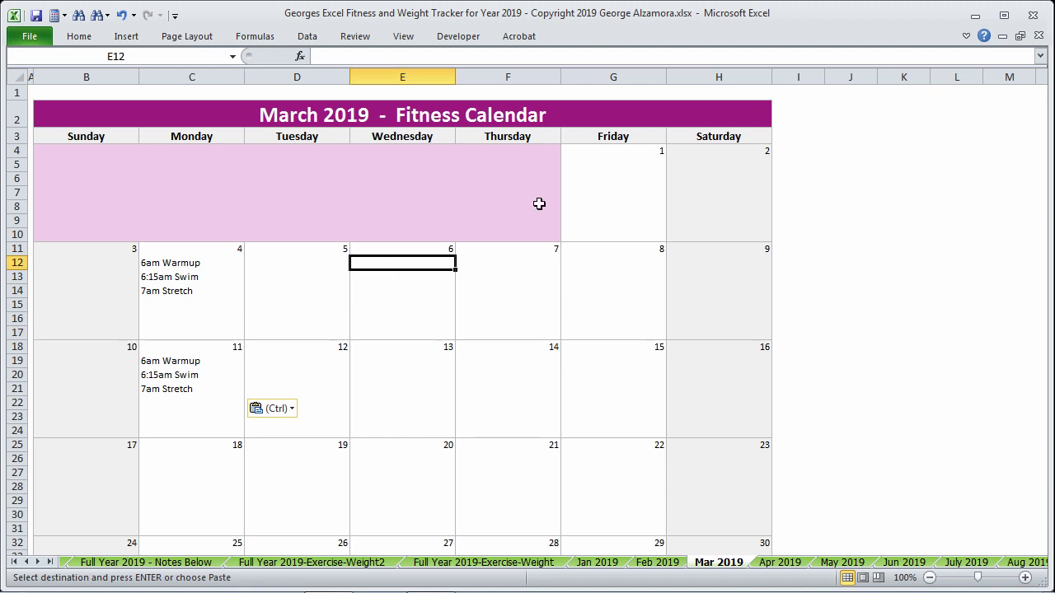
text(6am Warmup)
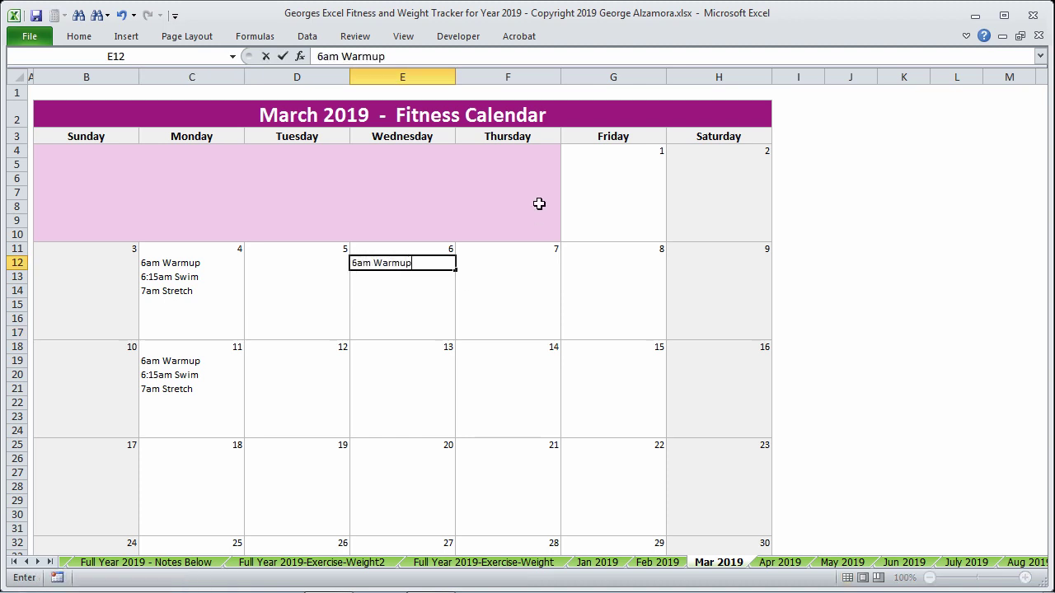
key(Return)
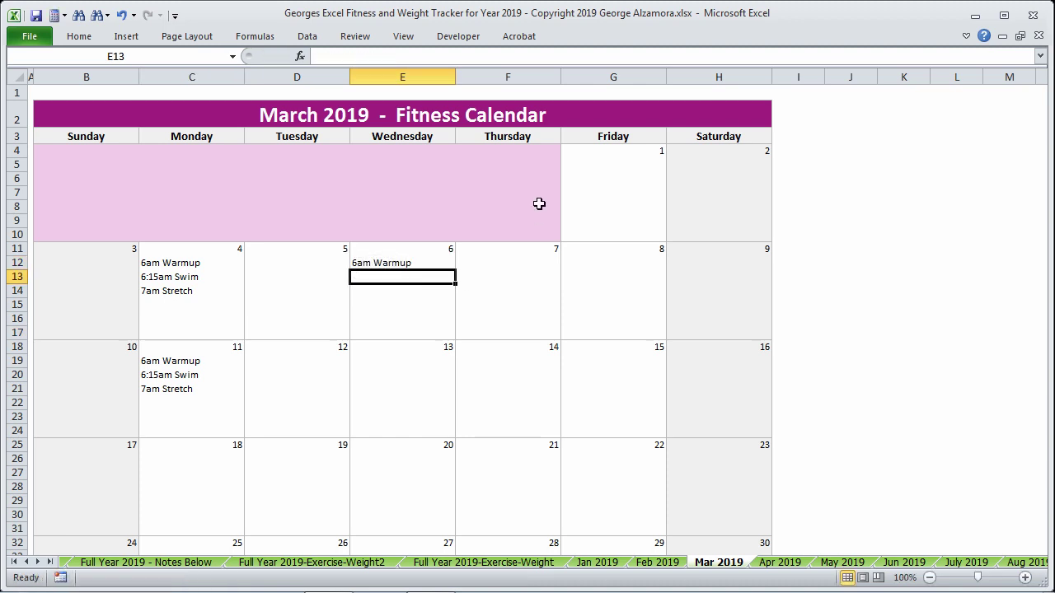
key(ctrl+Home)
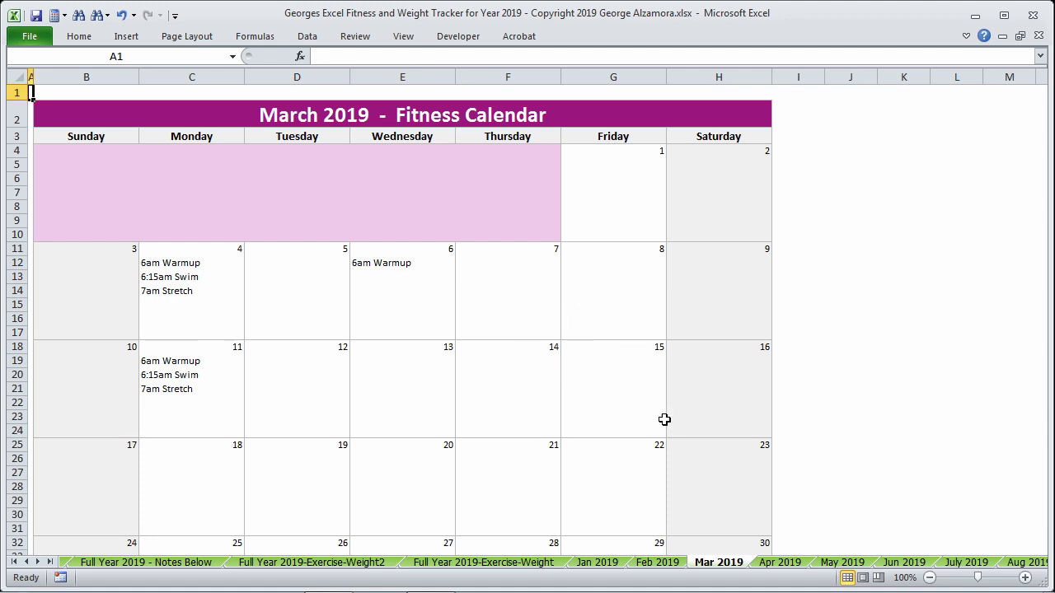
- Review the Feb 2019 and Jan 2019 fitness calendars and go back to the Full Year 2019-Exercise-Weight2 sheet
click(657, 564)
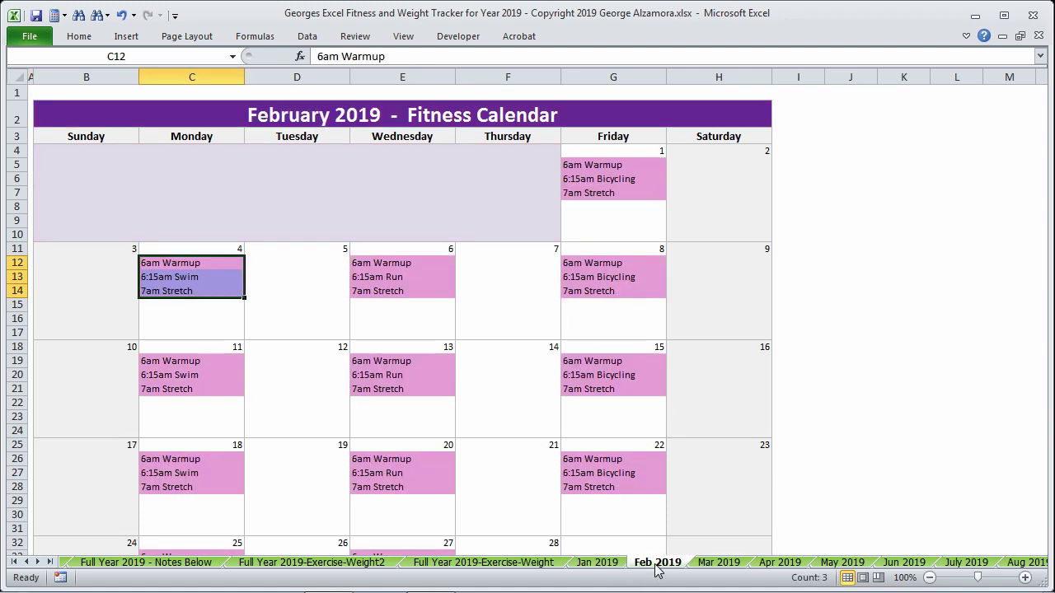
click(590, 567)
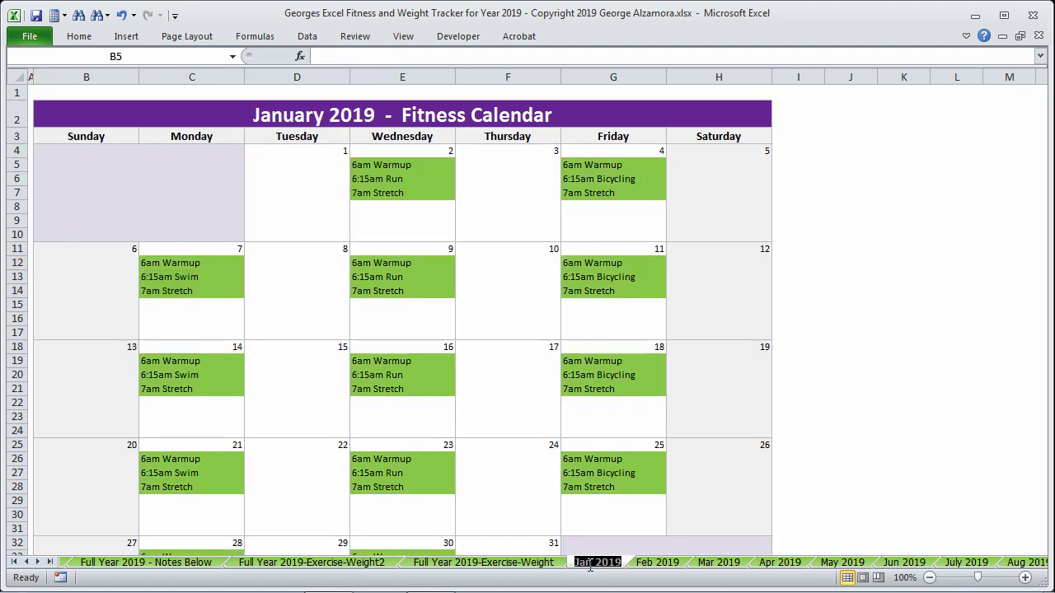
click(312, 562)
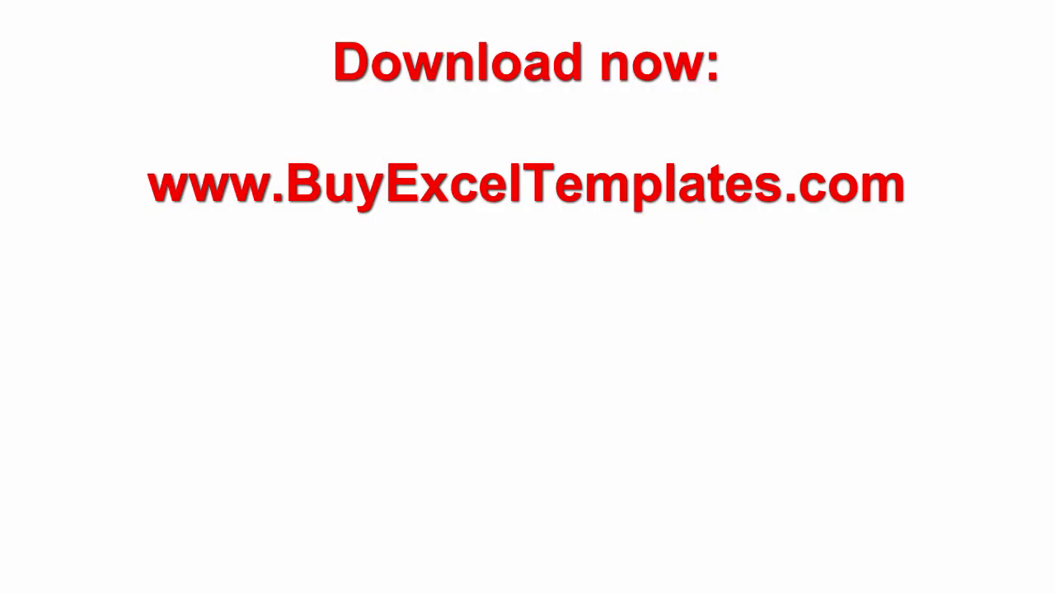